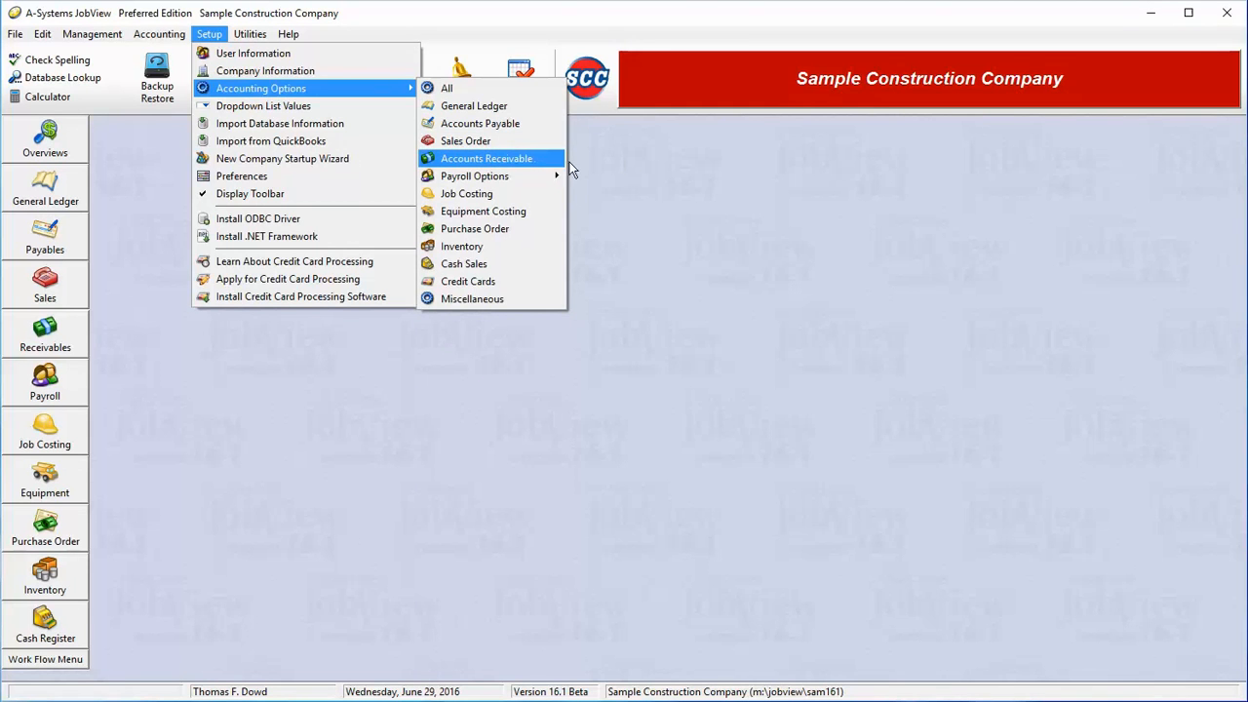
Open the Accounts Receivable setup options for the company.
left_click(577, 214)
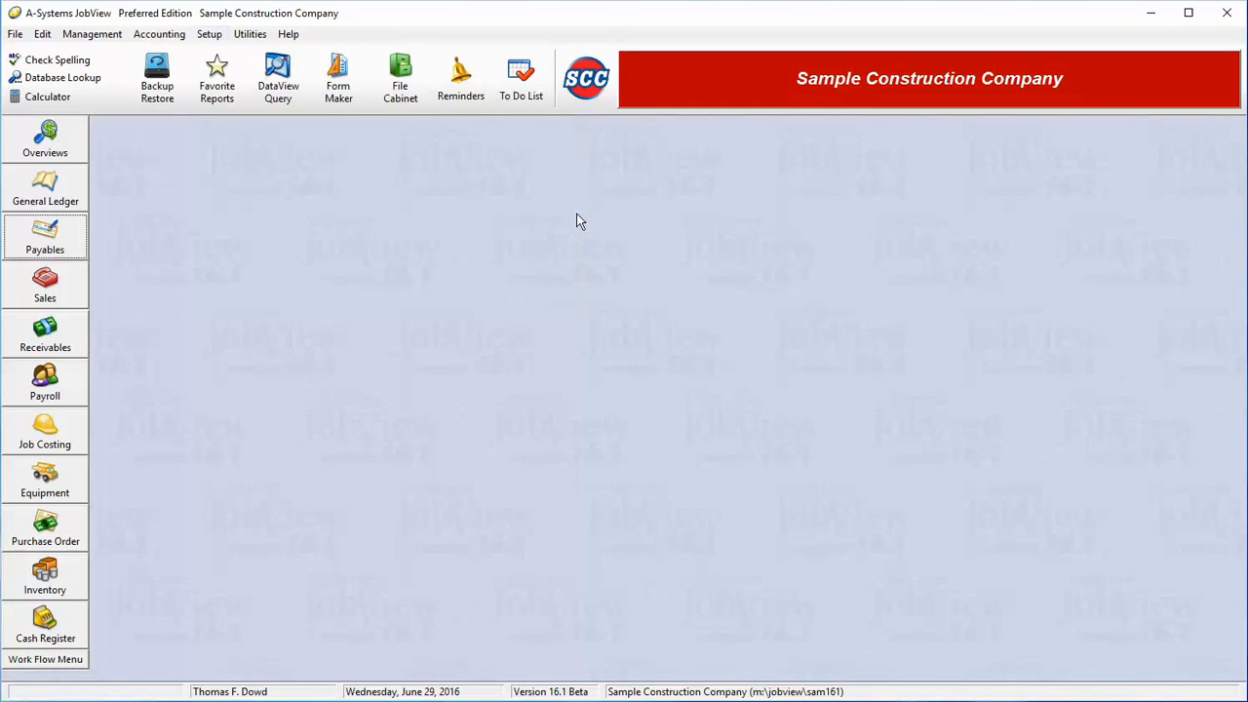
right_click(66, 349)
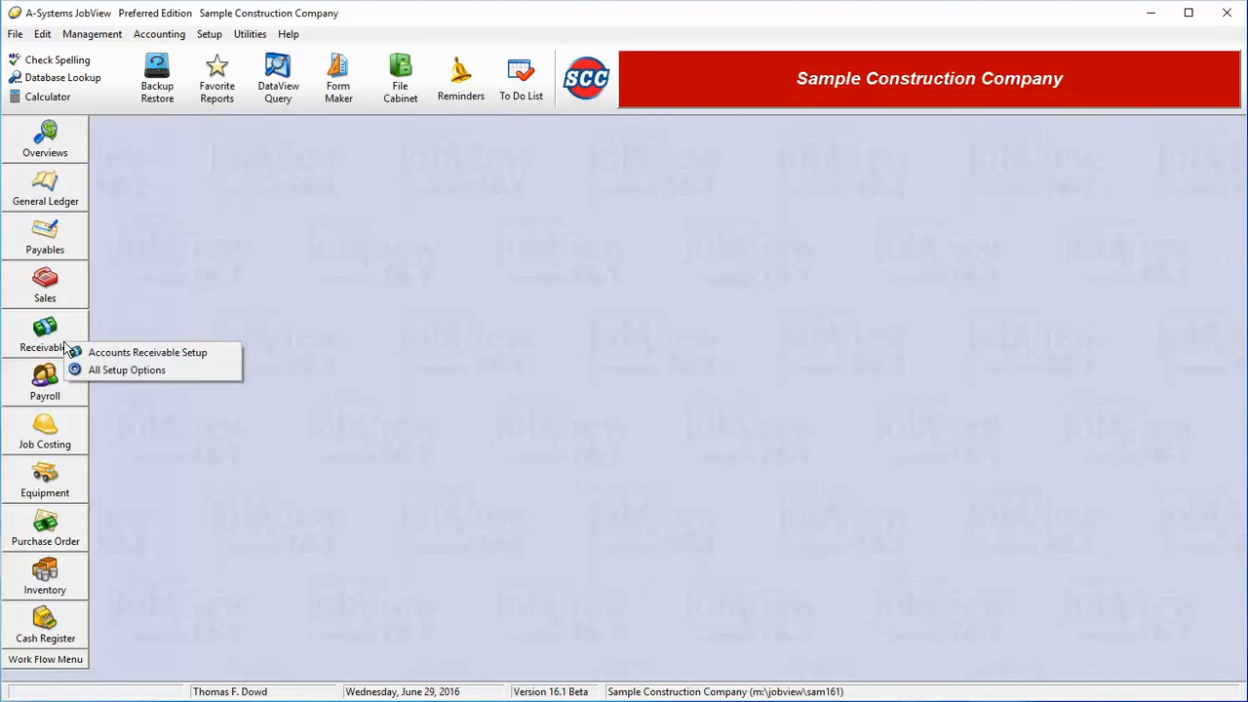
left_click(122, 353)
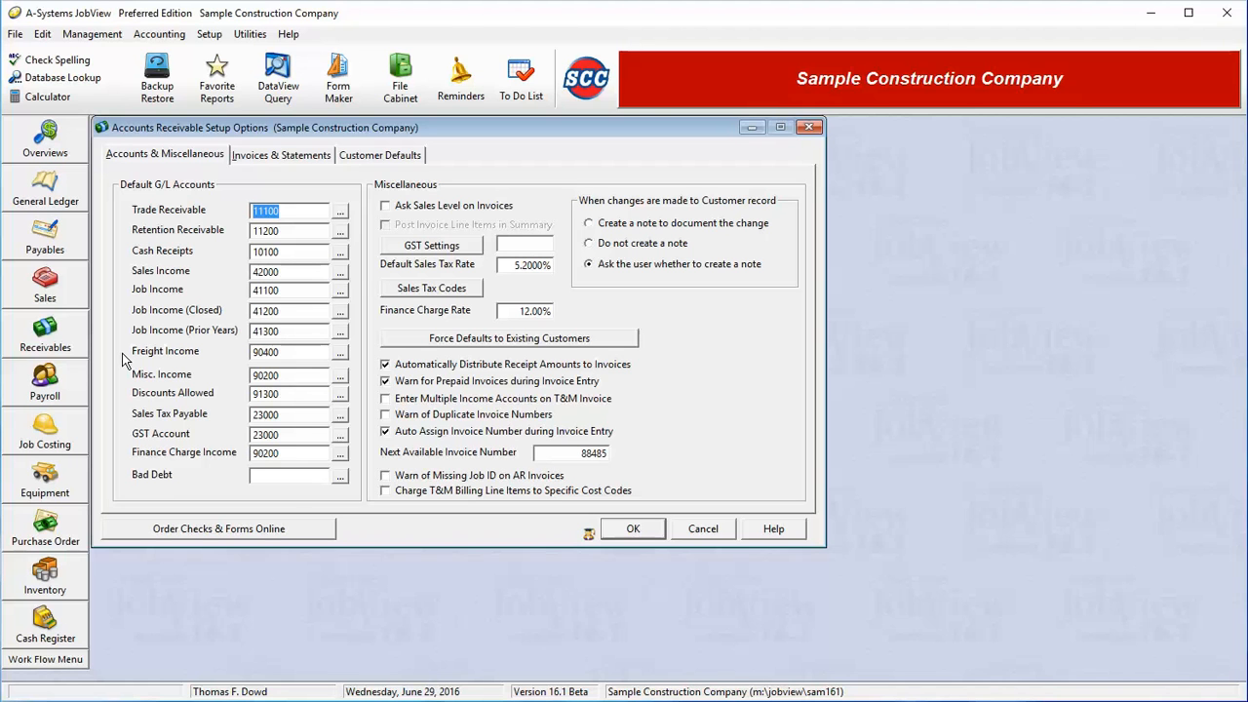
Review the default G/L accounts for receivables, from retention and income accounts through the remaining entries.
key("Tab")
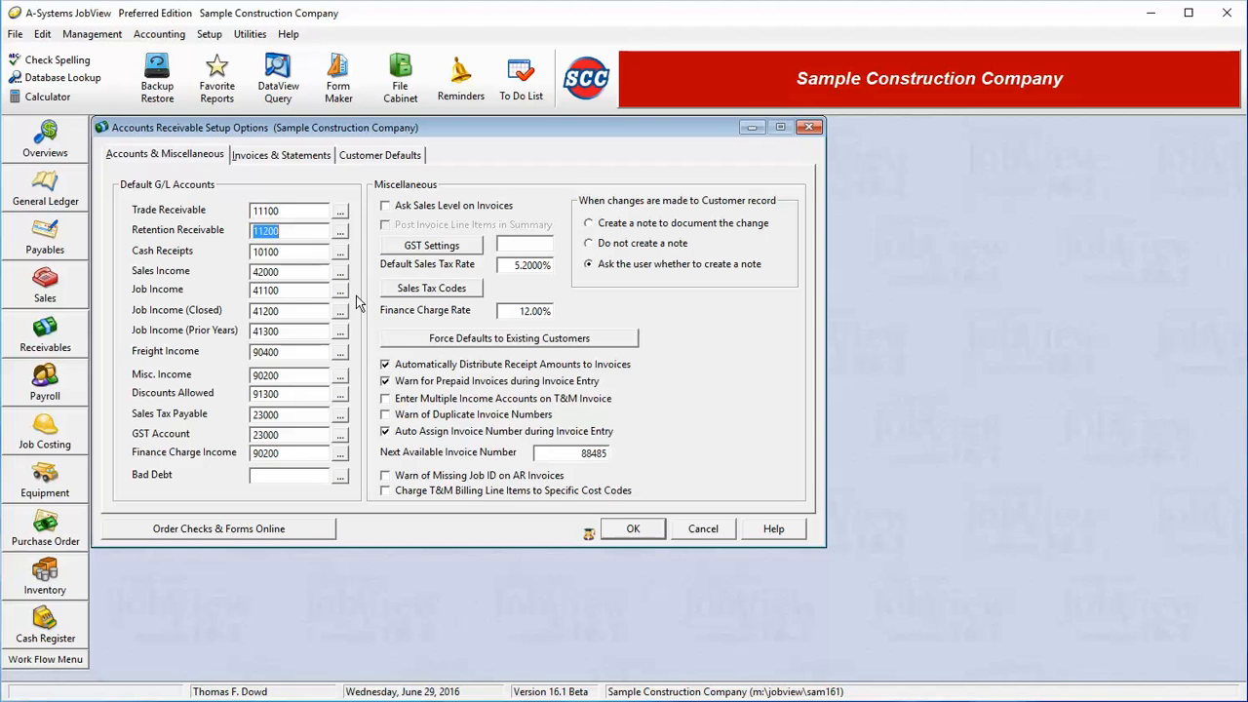
key("Tab")
key("Tab")
key("Tab")
left_click(290, 314)
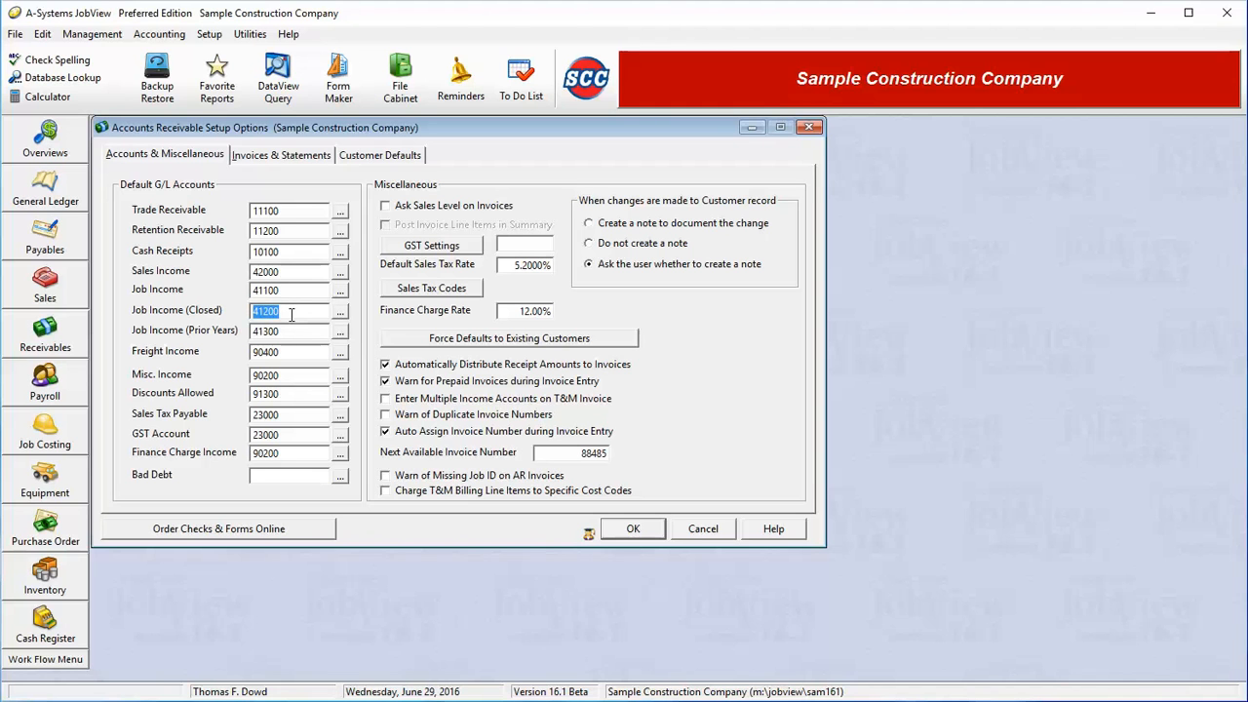
key("Tab")
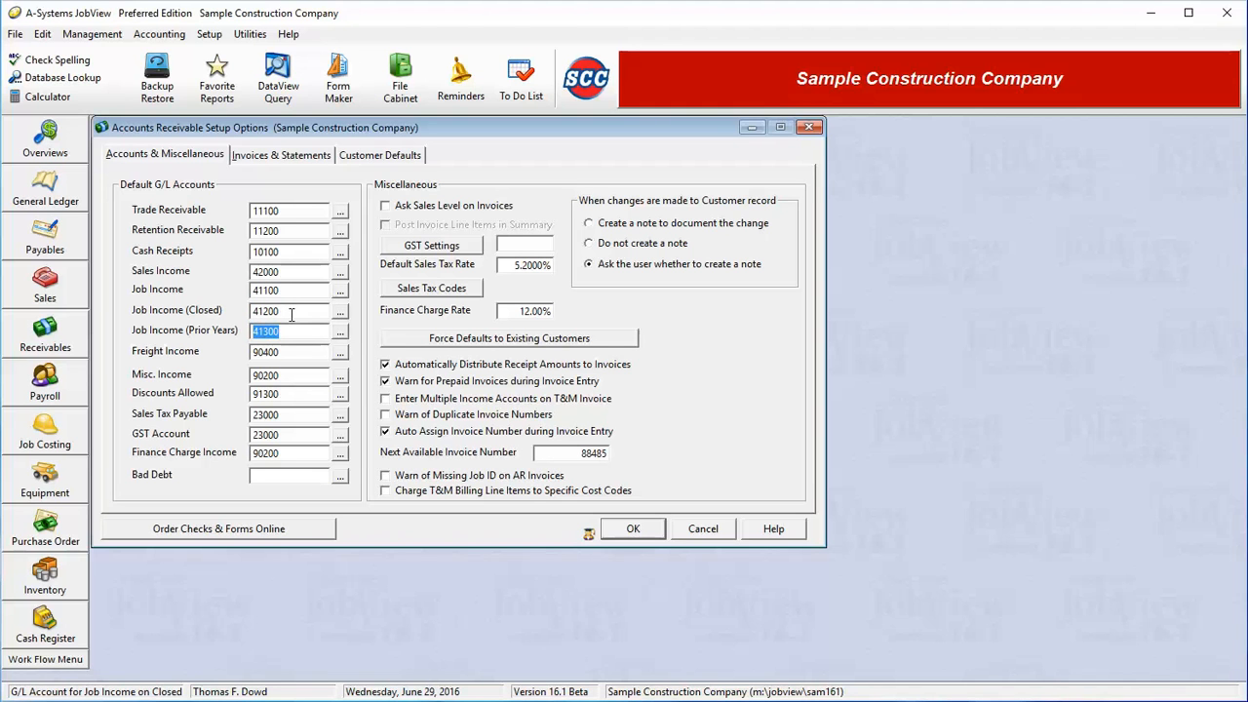
key("Tab")
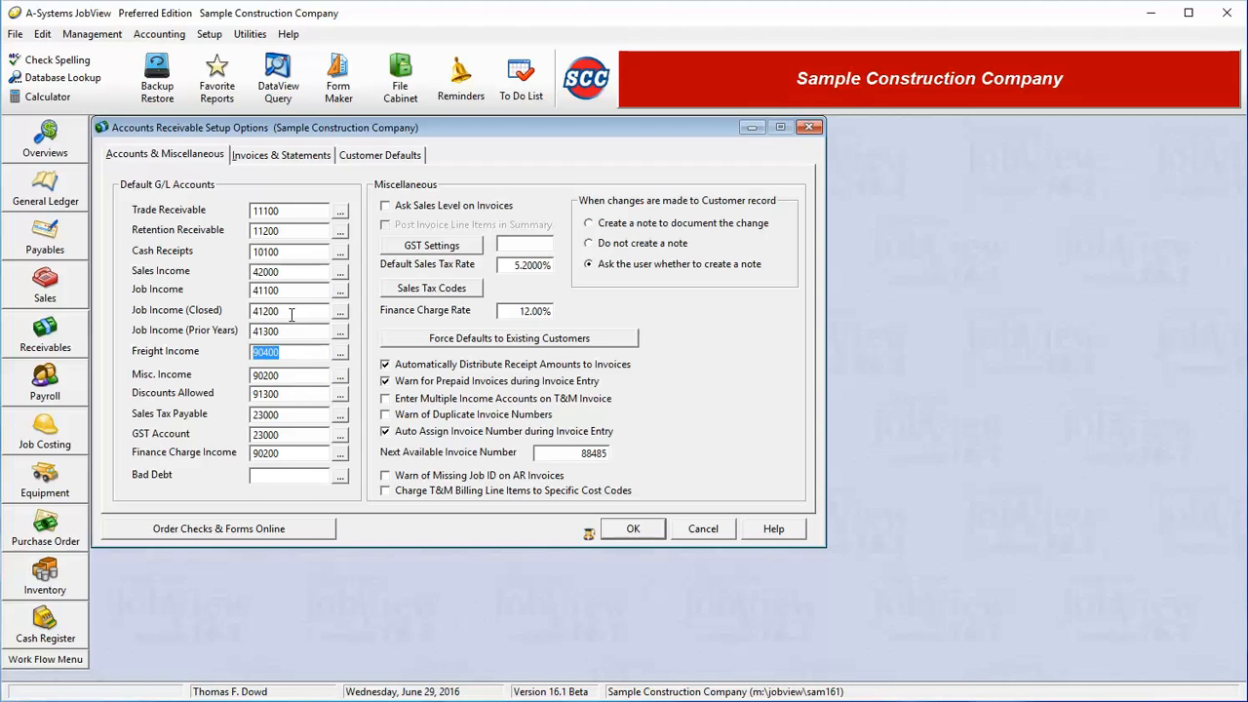
key("Tab")
key("Tab")
key("Tab")
key("Tab")
key("Tab")
key("Tab")
Set changes made to a customer record to create a note documenting the change.
left_click(680, 226)
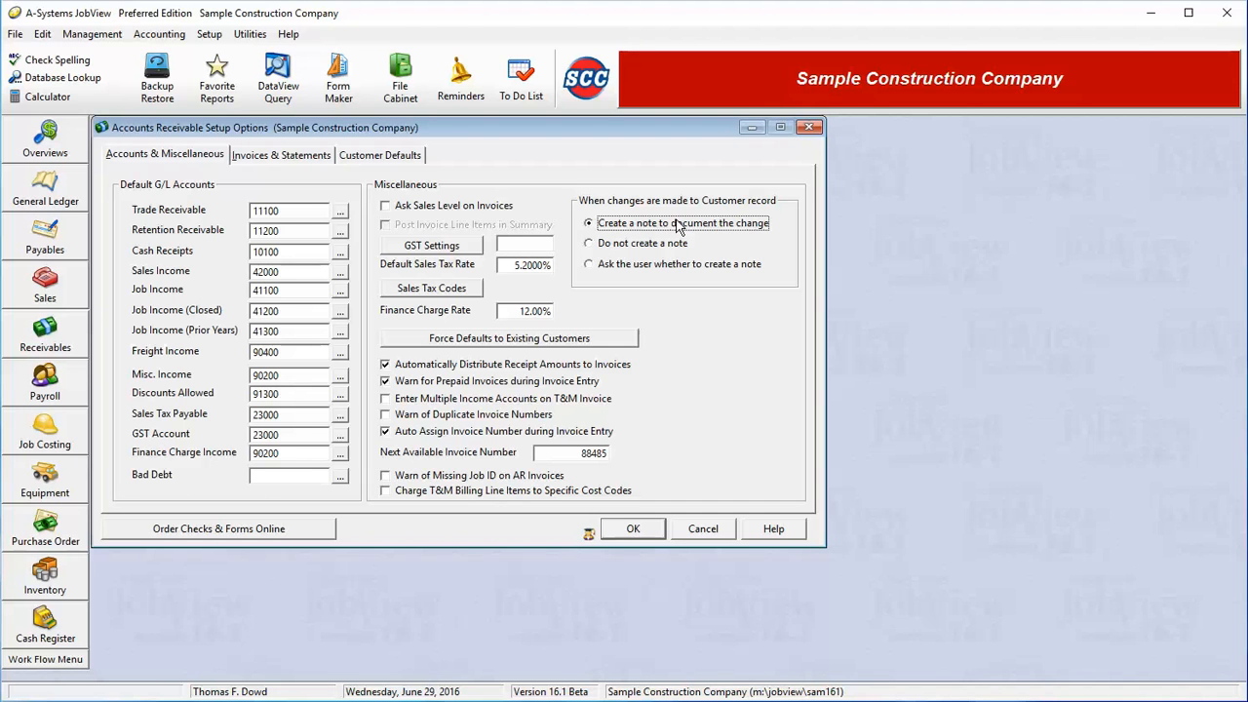
left_click(657, 271)
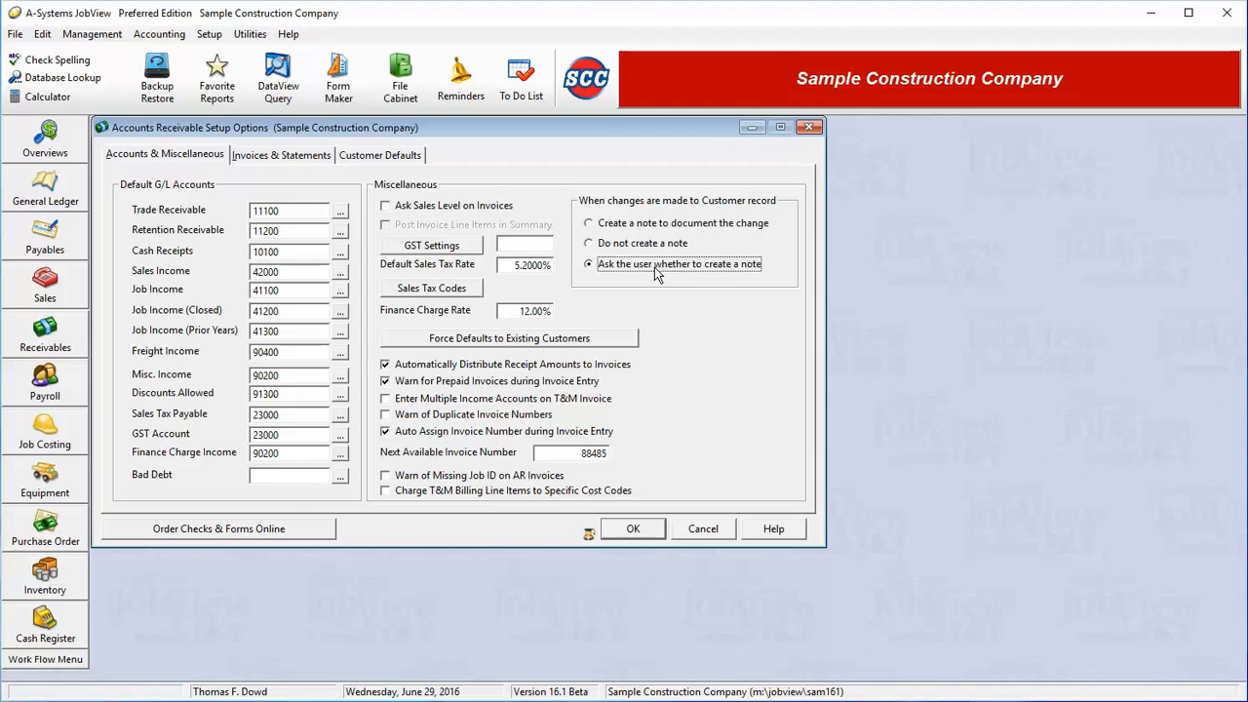
left_click(591, 230)
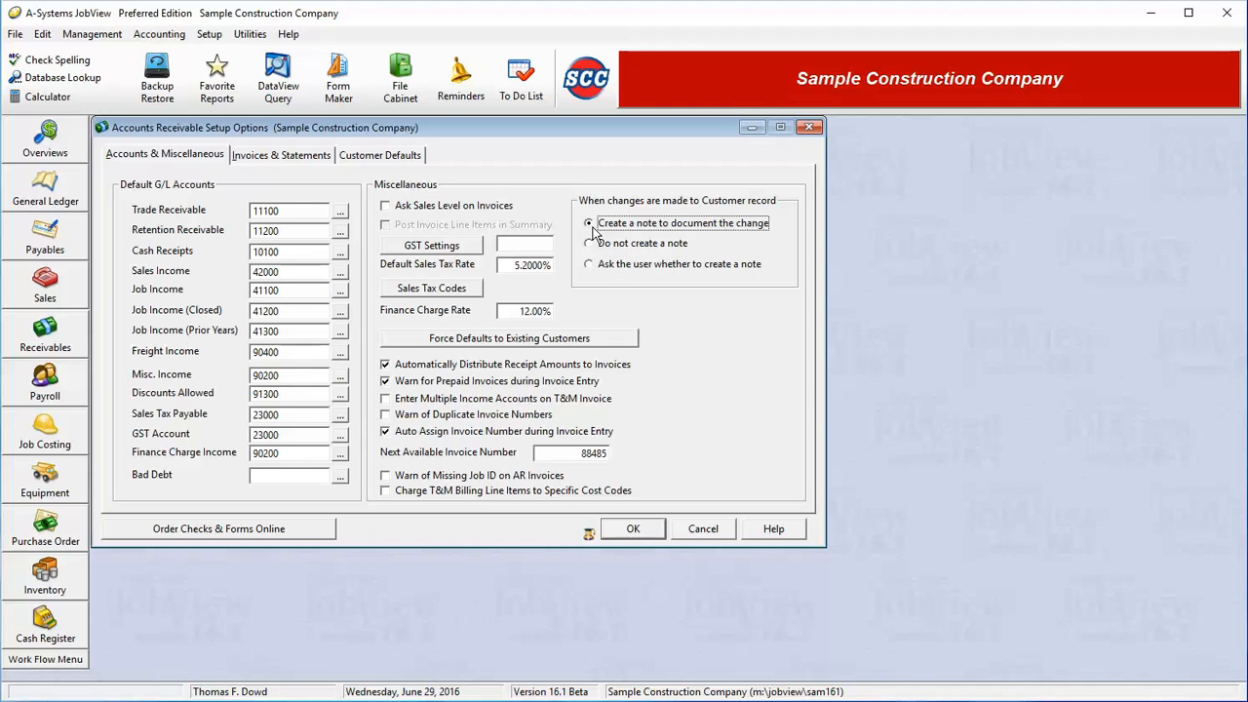
Try out the option to ask for the sales level on invoices, leaving it disabled.
left_click(447, 208)
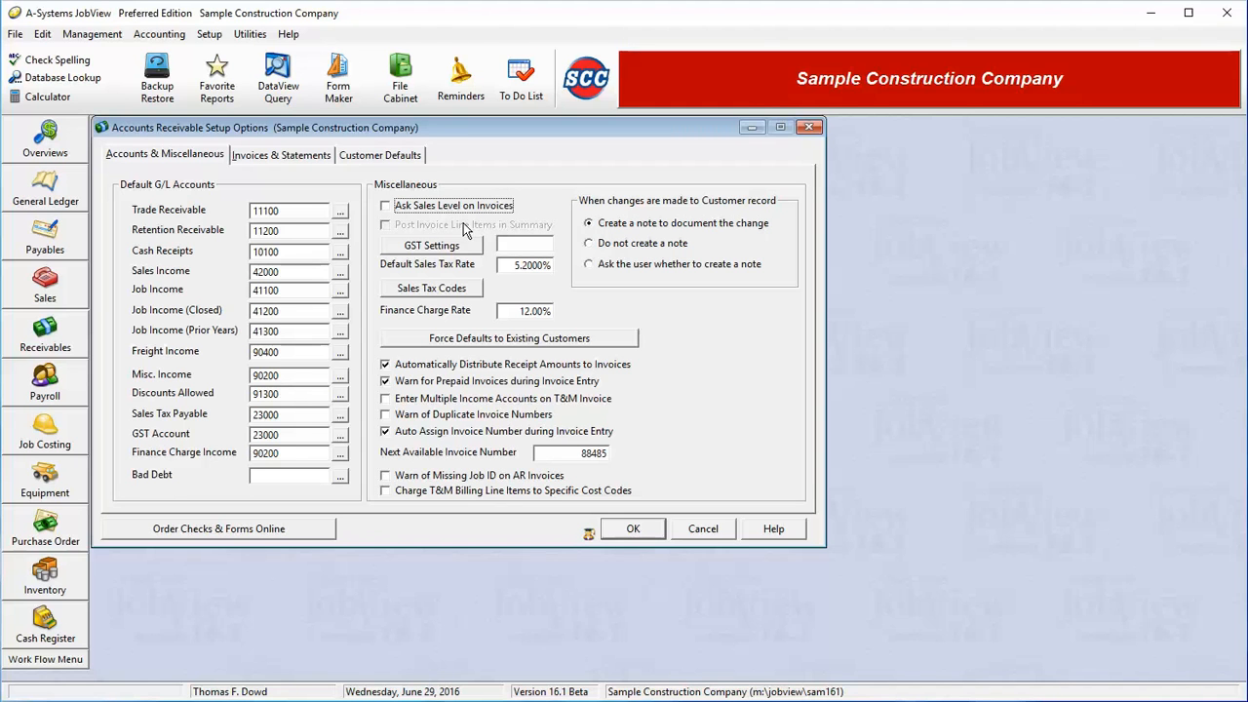
left_click(455, 216)
left_click(455, 216)
Check the description and abbreviation in the GST settings, and inspect the default sales tax rate.
left_click(460, 248)
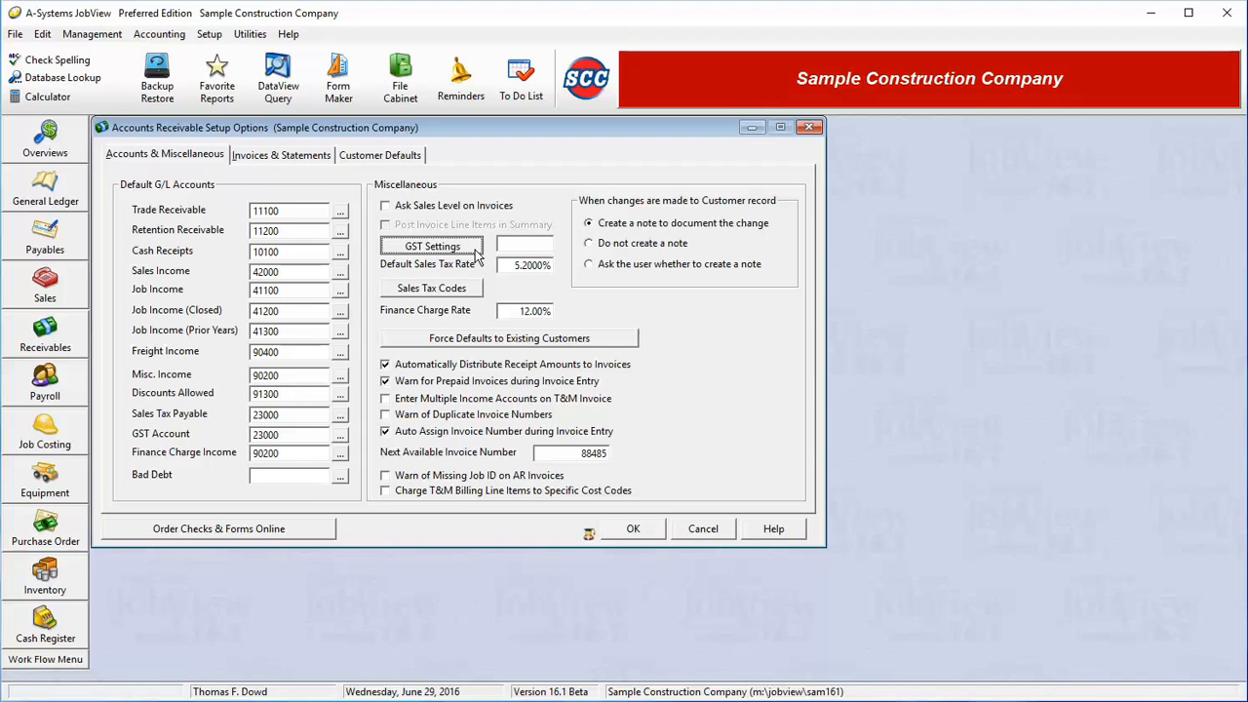
left_click(475, 250)
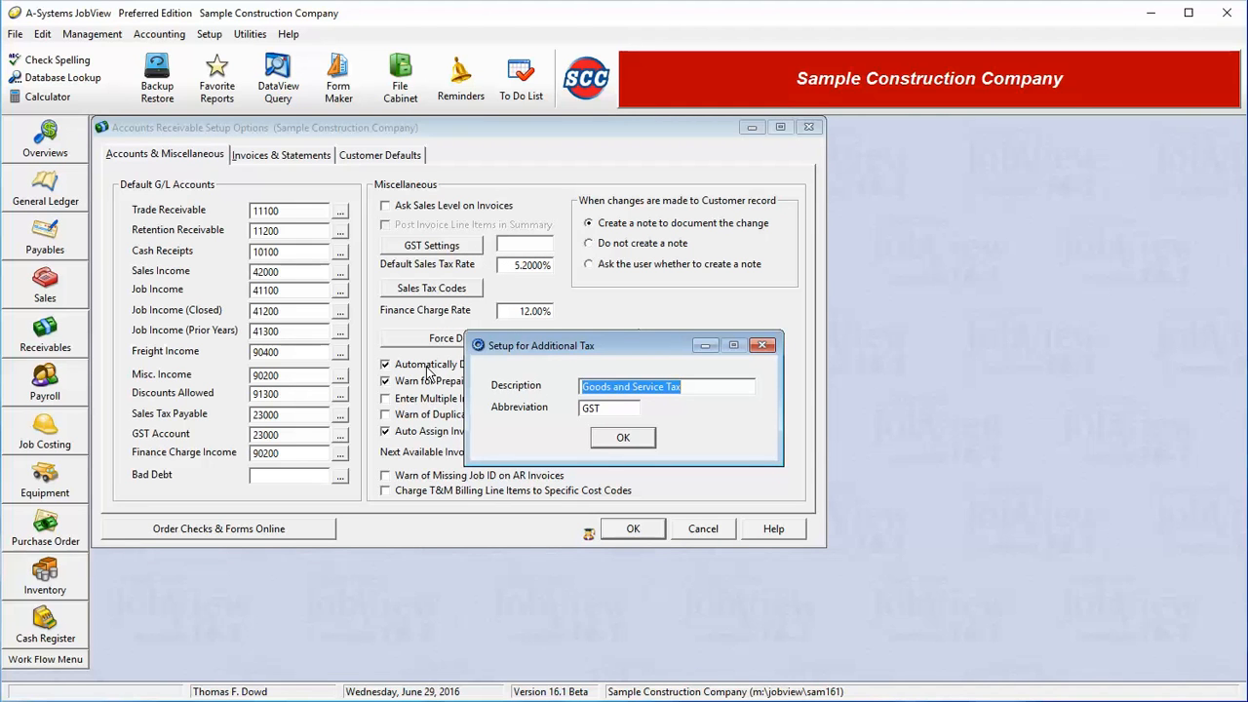
left_click(648, 442)
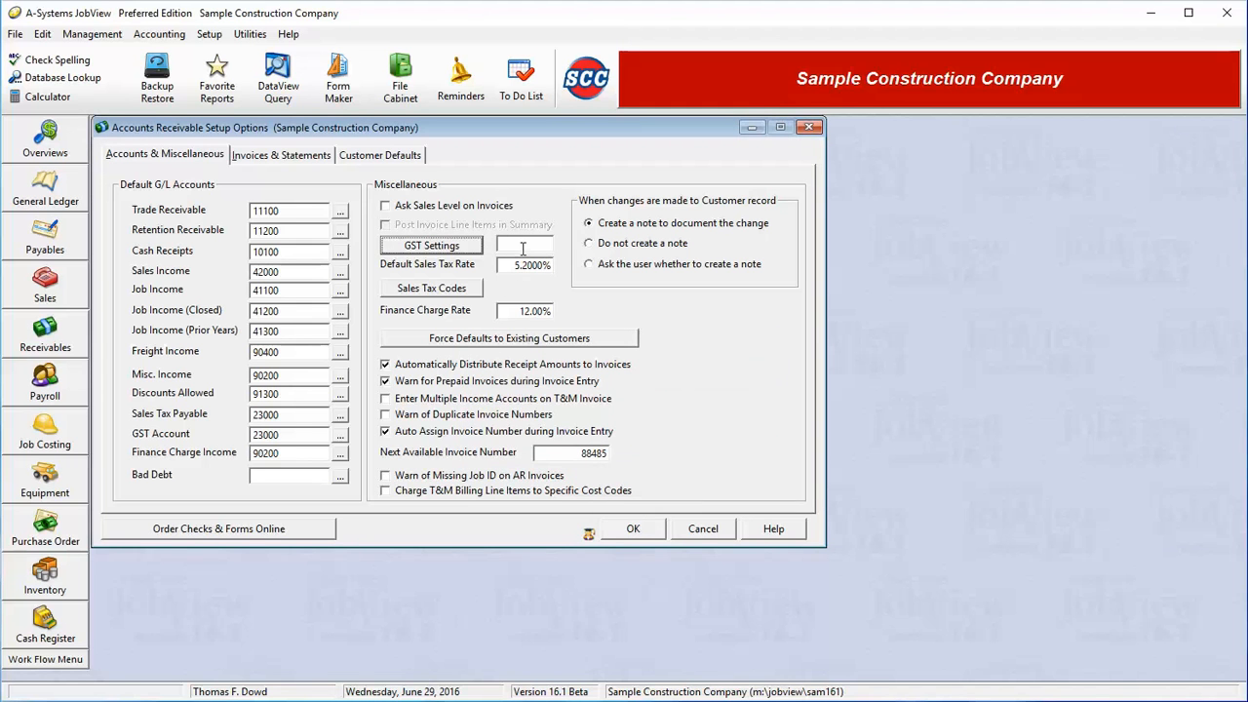
left_click_drag(503, 265, 582, 277)
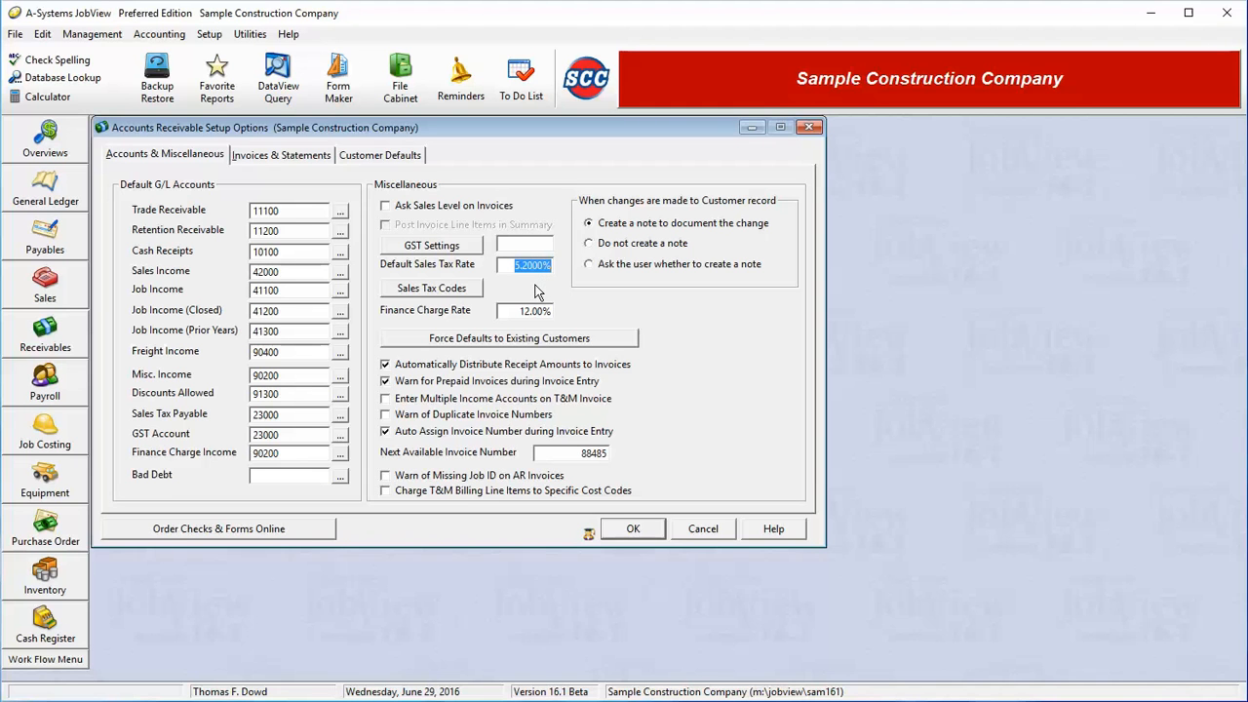
Open the sales tax codes and look through the existing county and city entries.
left_click(456, 295)
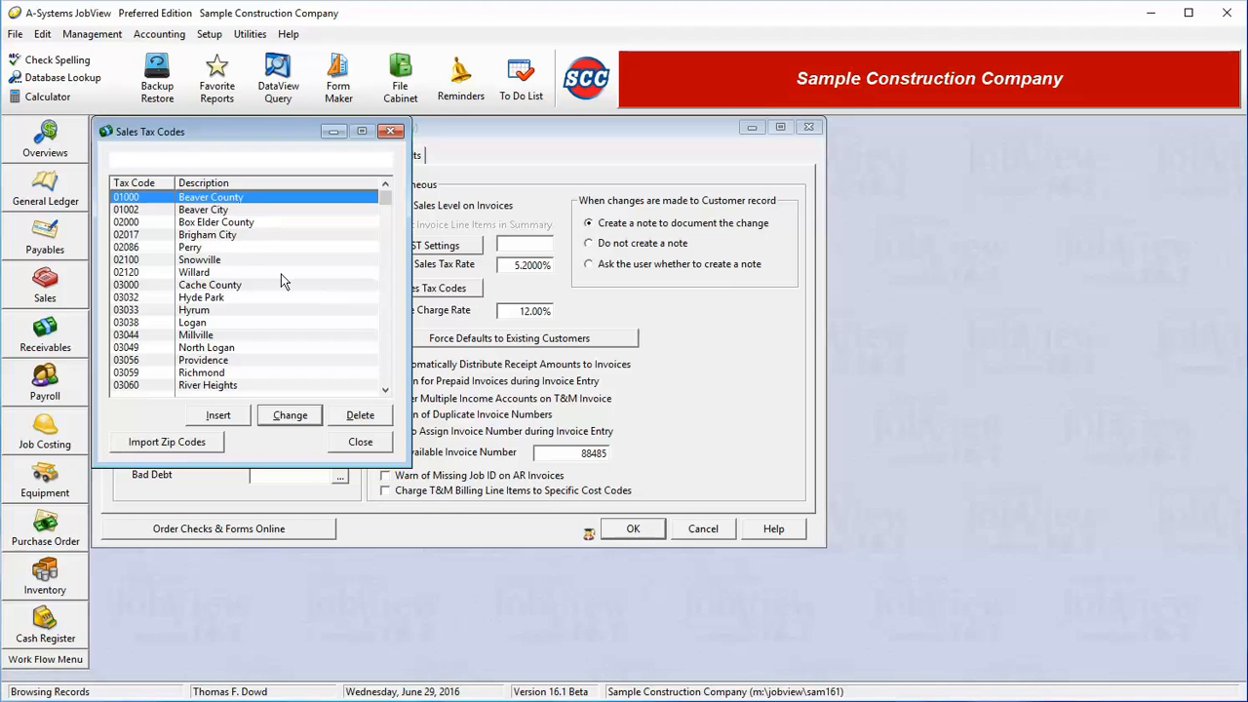
key("Down")
key("Down")
key("Down")
key("Down")
key("Down")
key("Down")
key("Down")
key("Down")
key("Down")
key("Down")
key("Down")
key("Down")
key("Down")
key("Down")
key("Down")
key("Down")
key("Down")
key("Down")
key("Down")
key("Down")
scroll(284, 282, "down", 9)
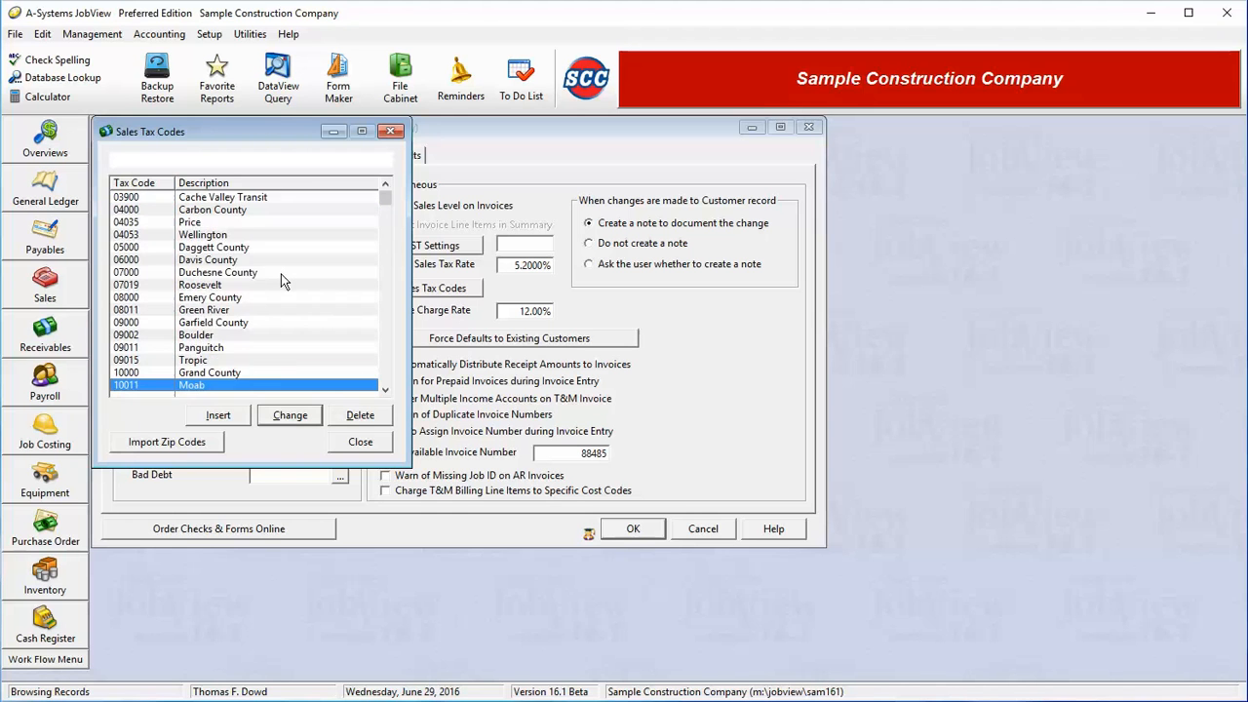
scroll(284, 281, "up", 10)
scroll(284, 281, "up", 8)
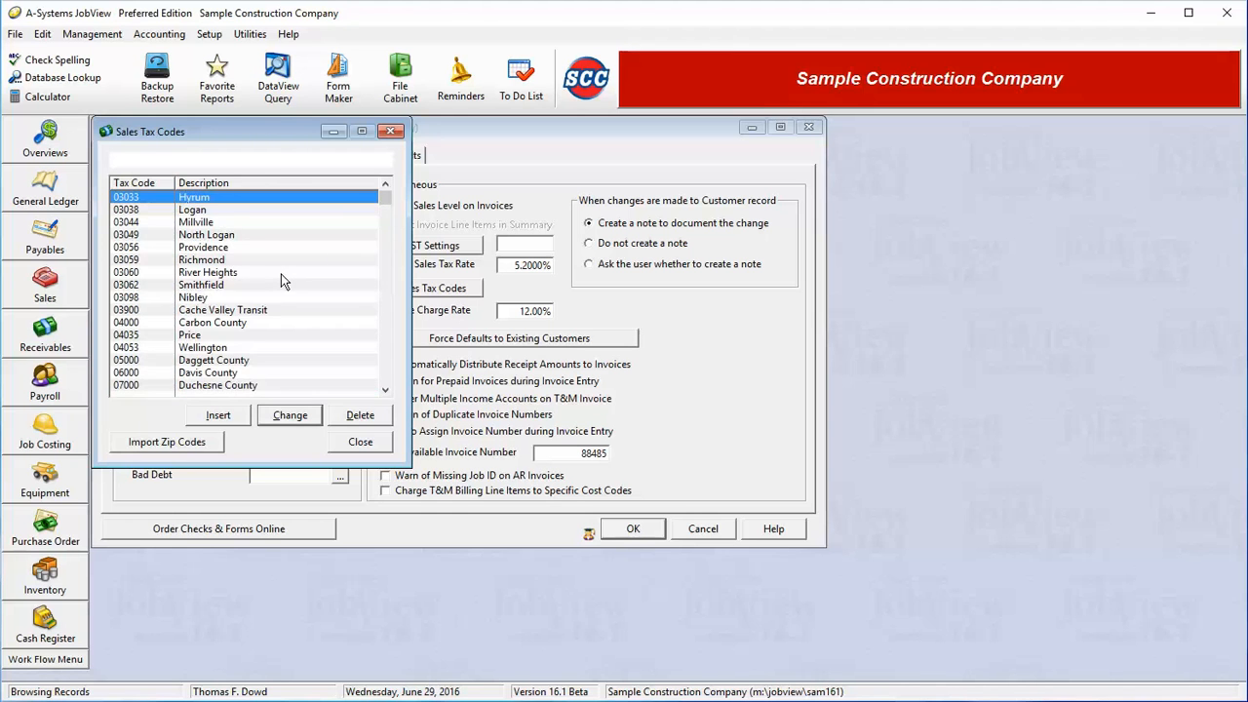
Add a tax code OR125 with the description Oregon Portland Area.
left_click(218, 415)
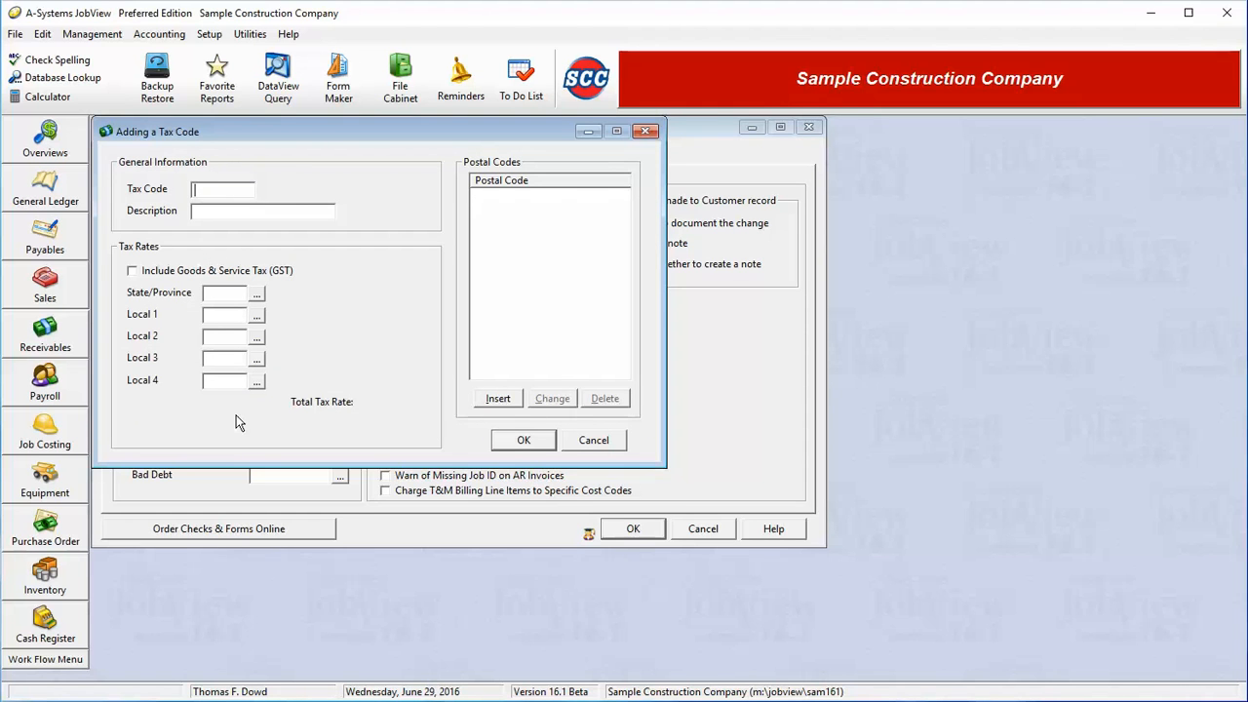
type("OR125")
key("Tab")
type("Oregon Portlan D")
key("BackSpace")
key("BackSpace")
type("d Area")
key("Tab")
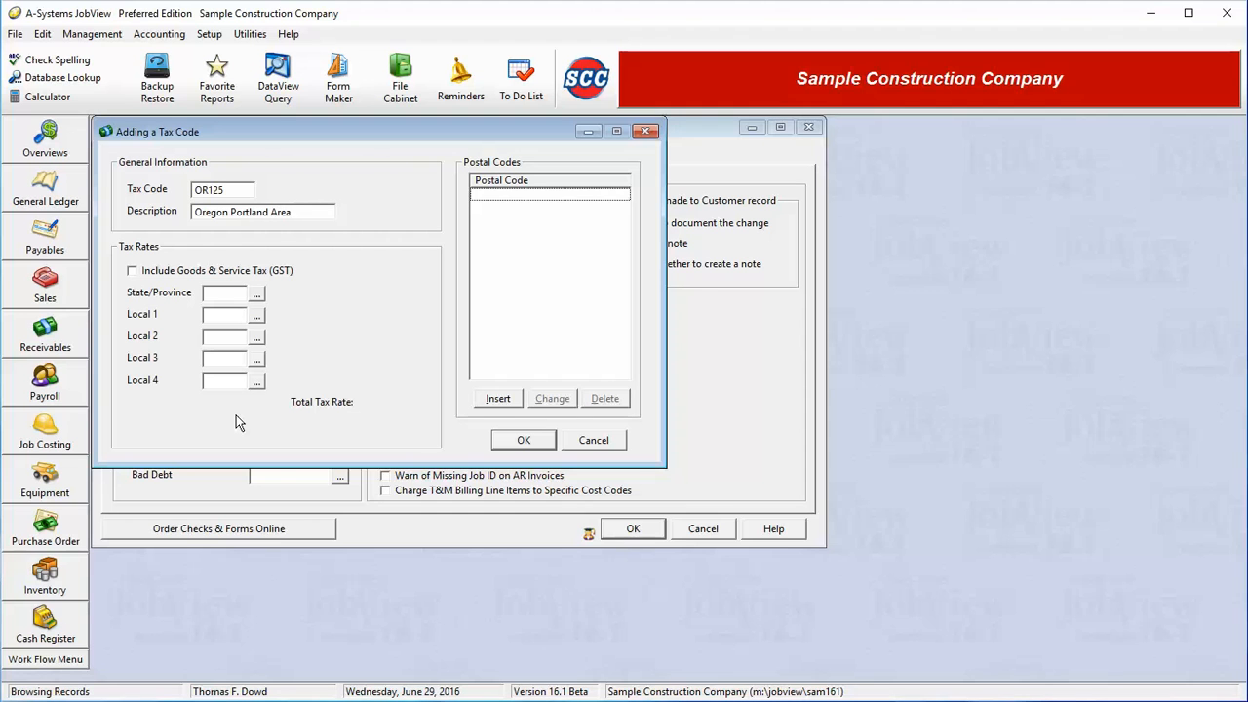
Set Oregon's state sales tax rate to 5% and assign Oregon as the tax code's state.
left_click(257, 295)
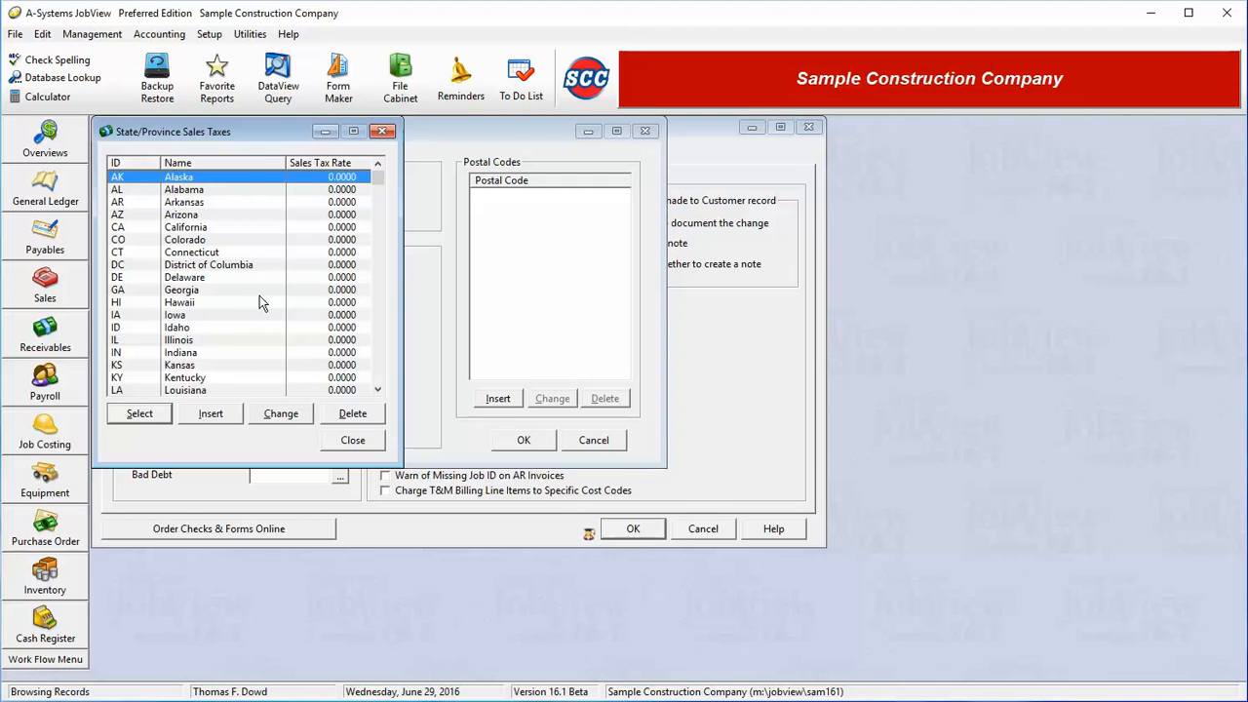
scroll(258, 316, "down", 12)
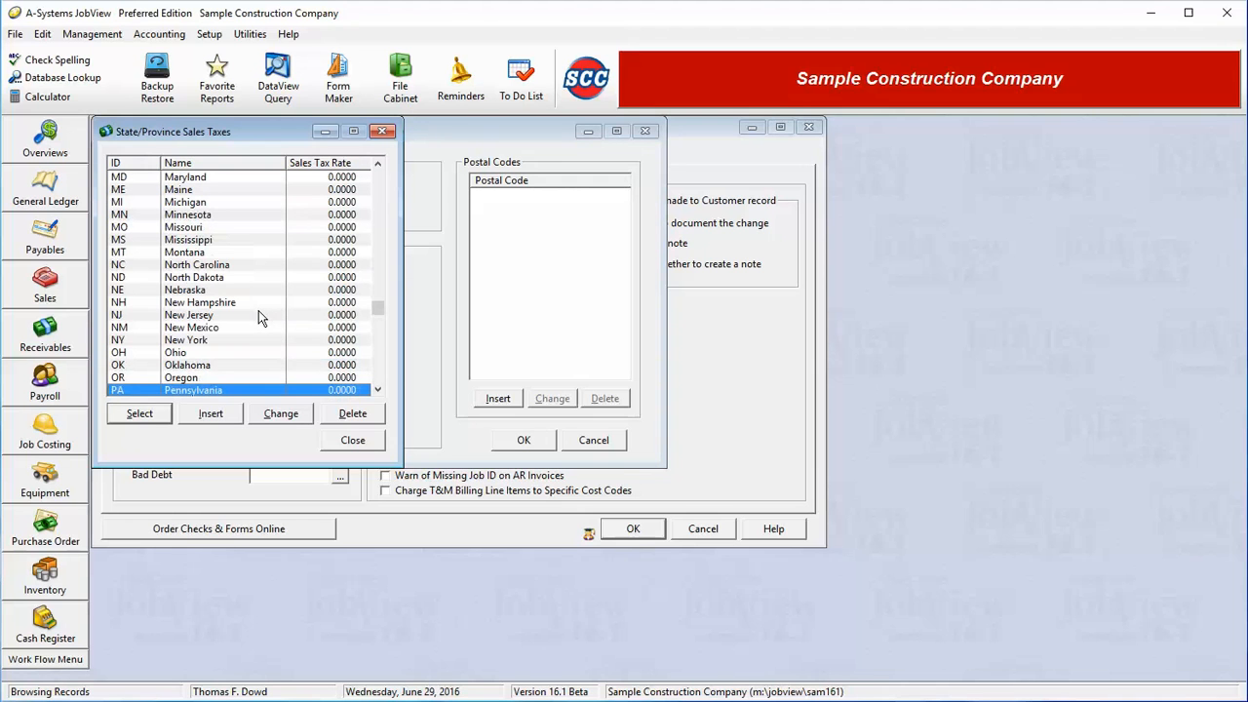
left_click(219, 378)
left_click(280, 416)
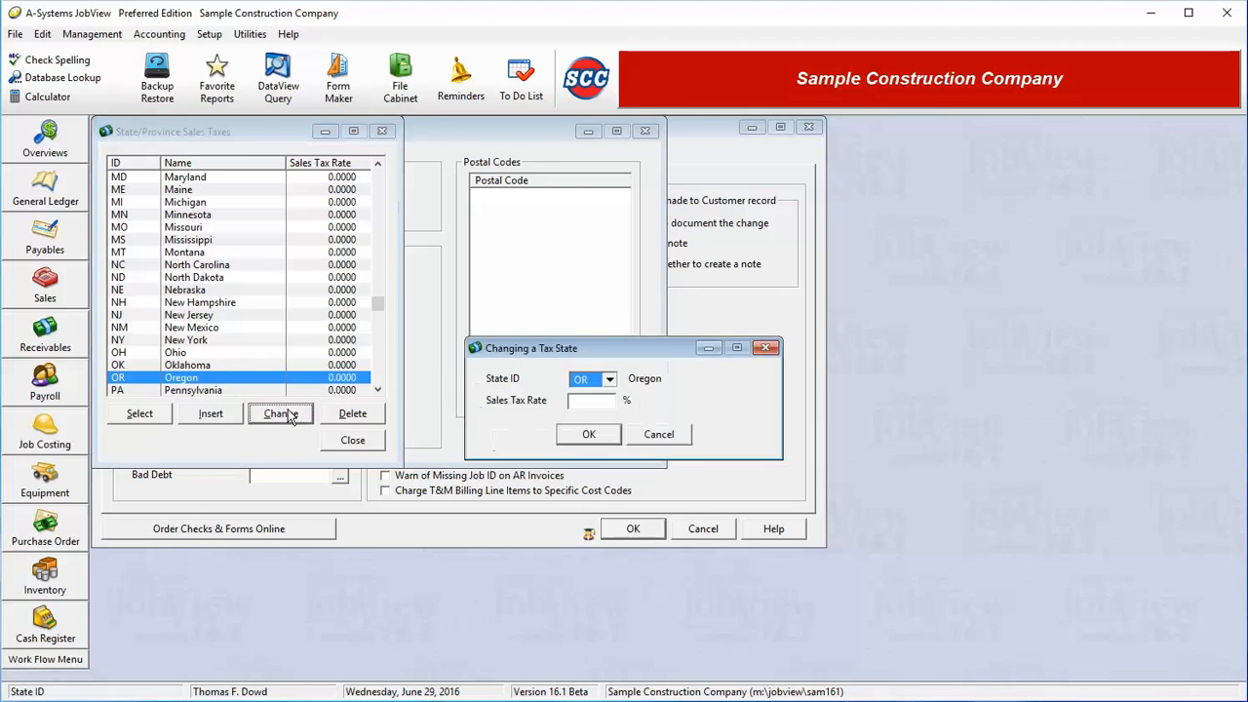
key("Tab")
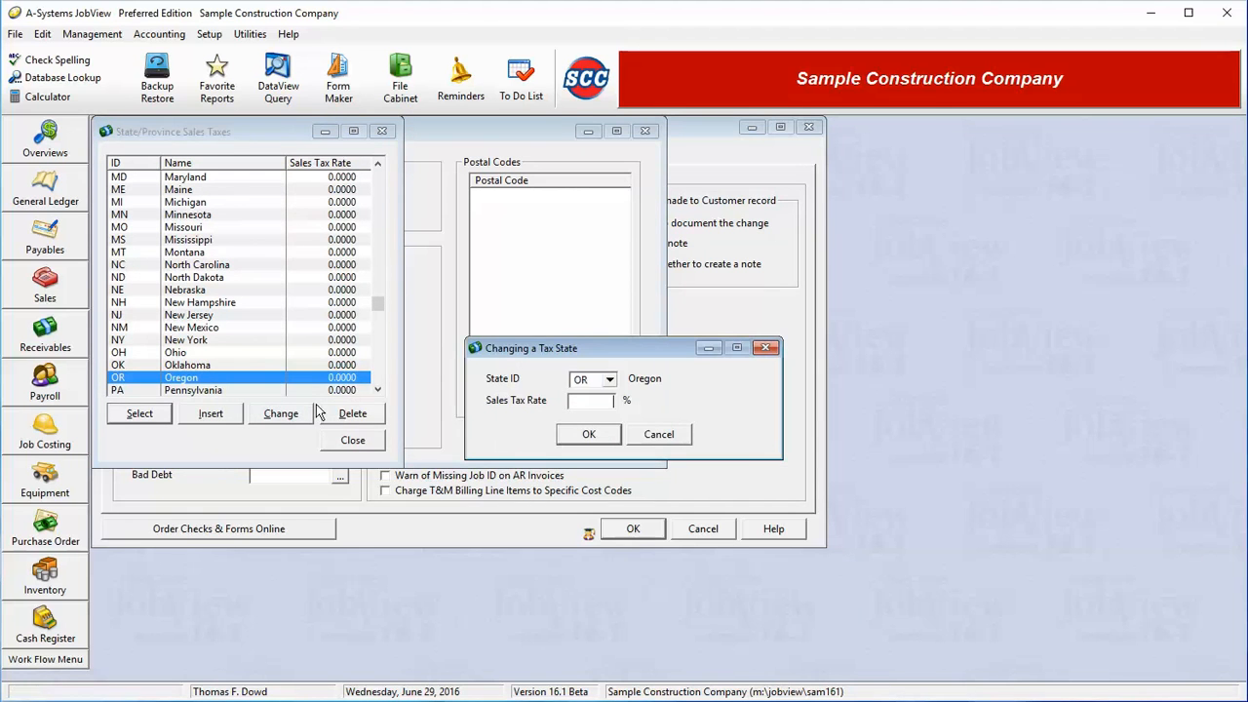
type("5")
key("Tab")
left_click(602, 435)
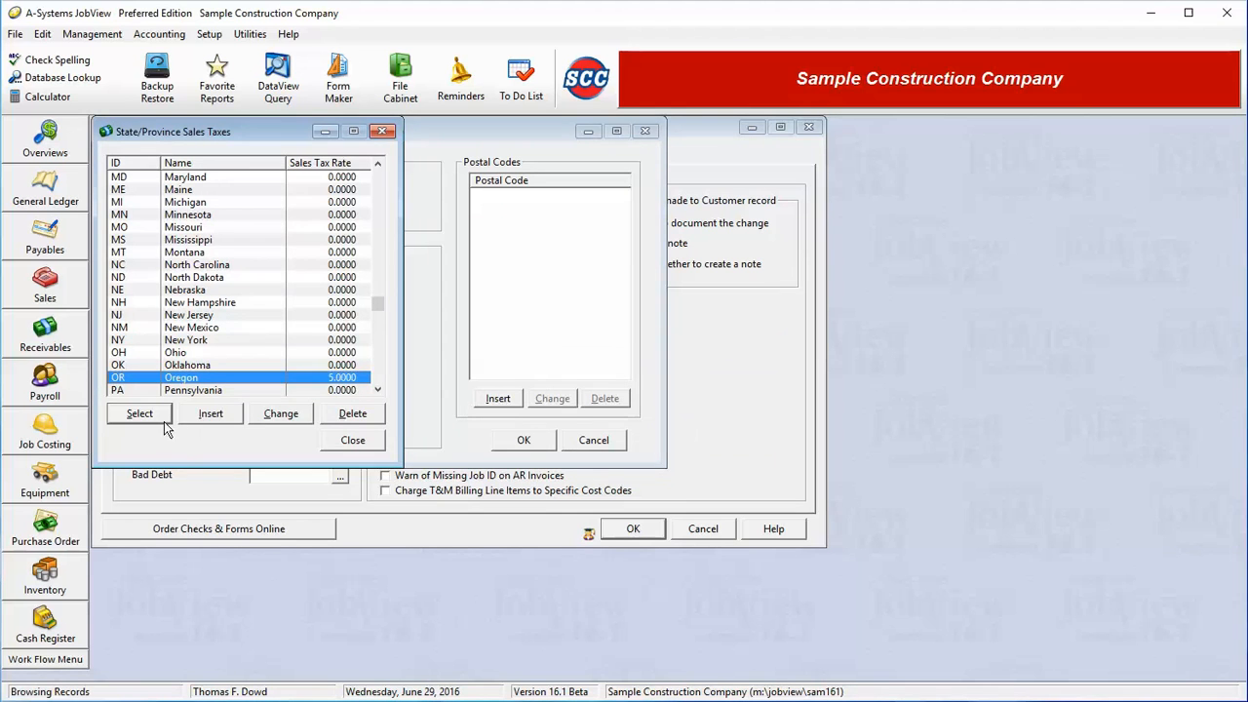
left_click(137, 413)
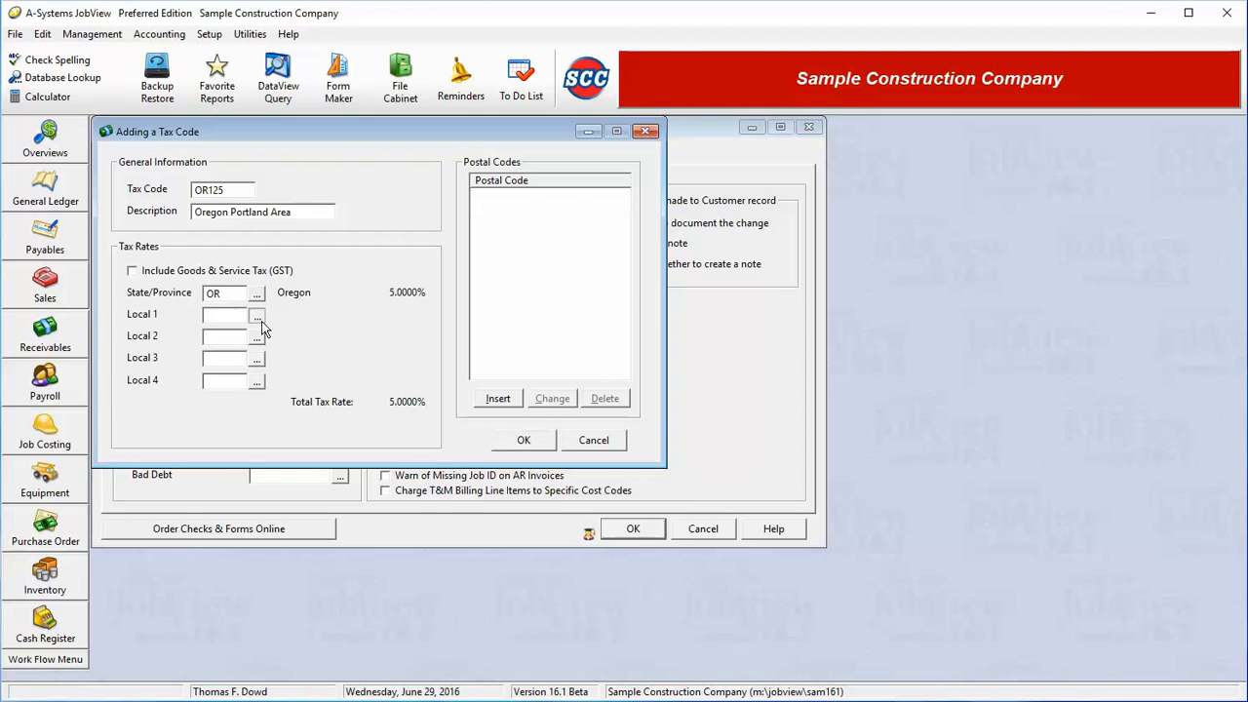
Create a local tax item POR, described as Portland, with a 1.25 rate and assign it as Local 1.
left_click(257, 317)
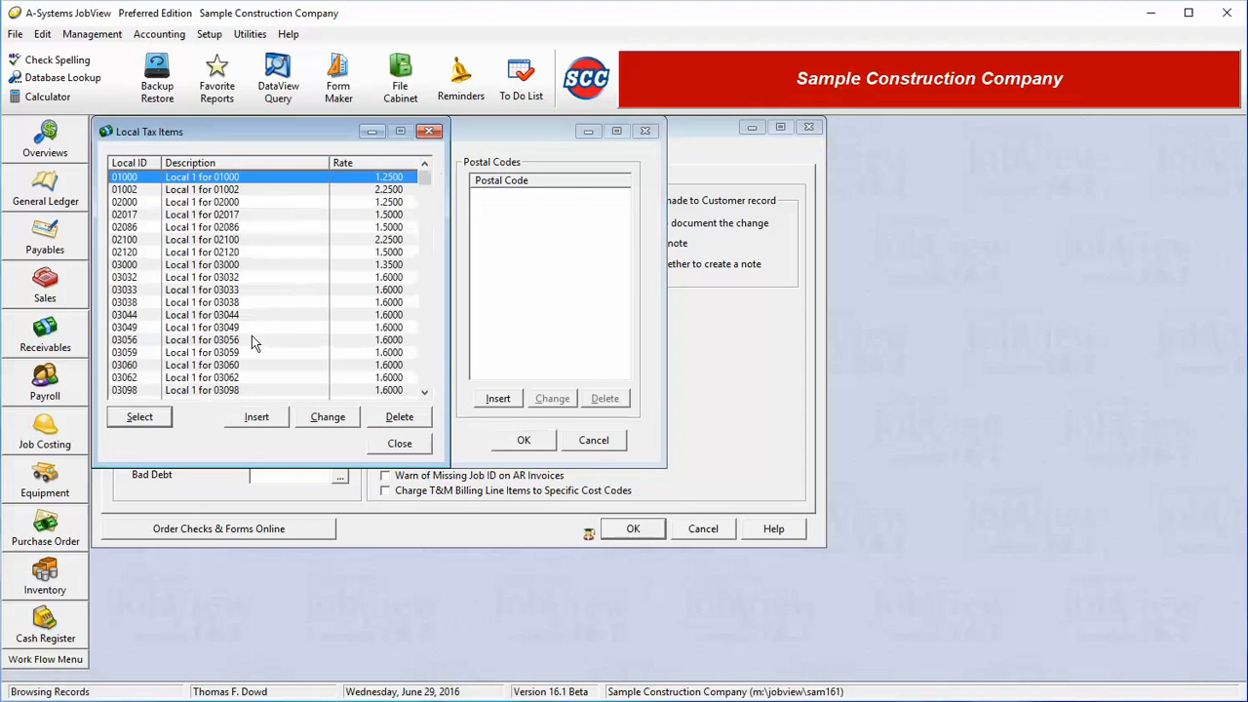
left_click(258, 420)
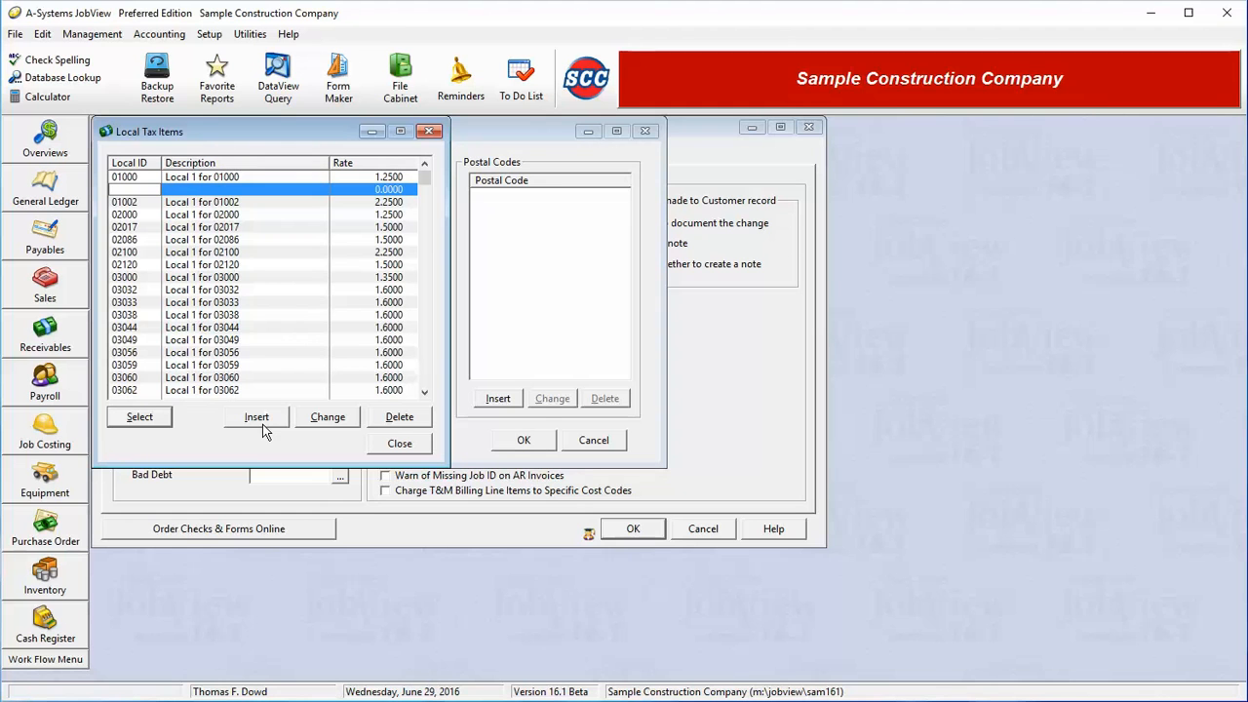
type("POR")
key("Tab")
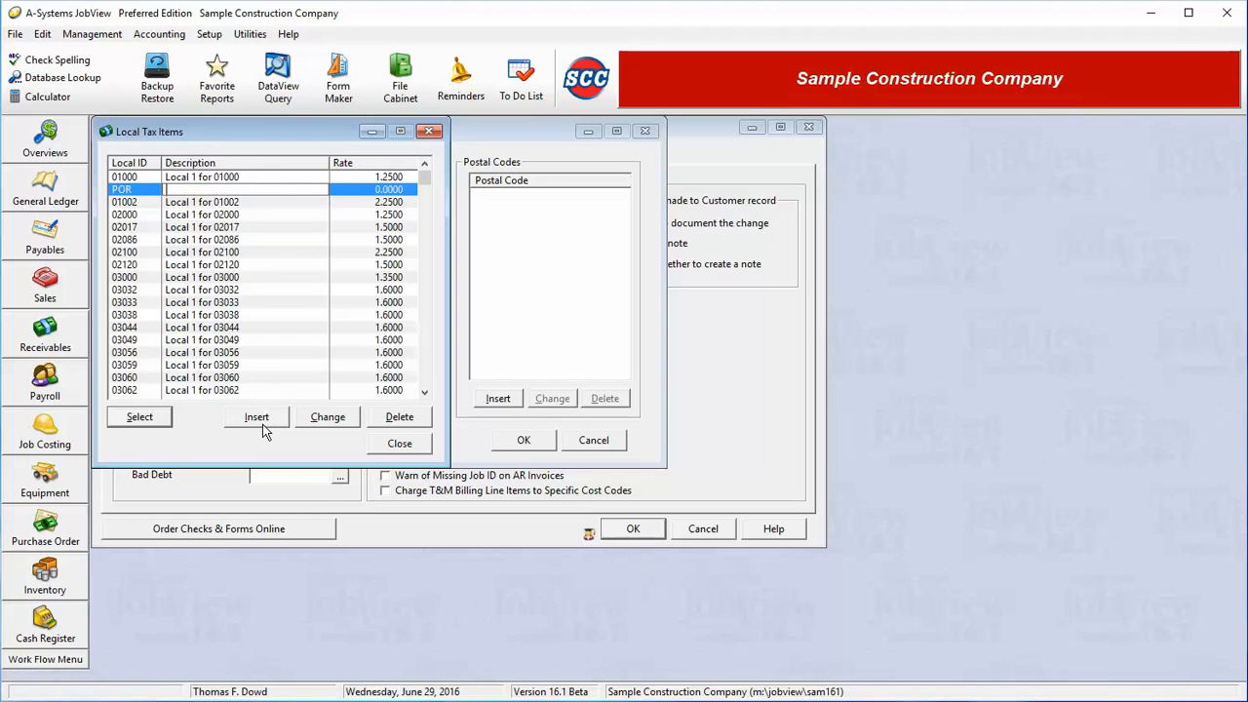
type("Portland")
key("Tab")
type("1.25")
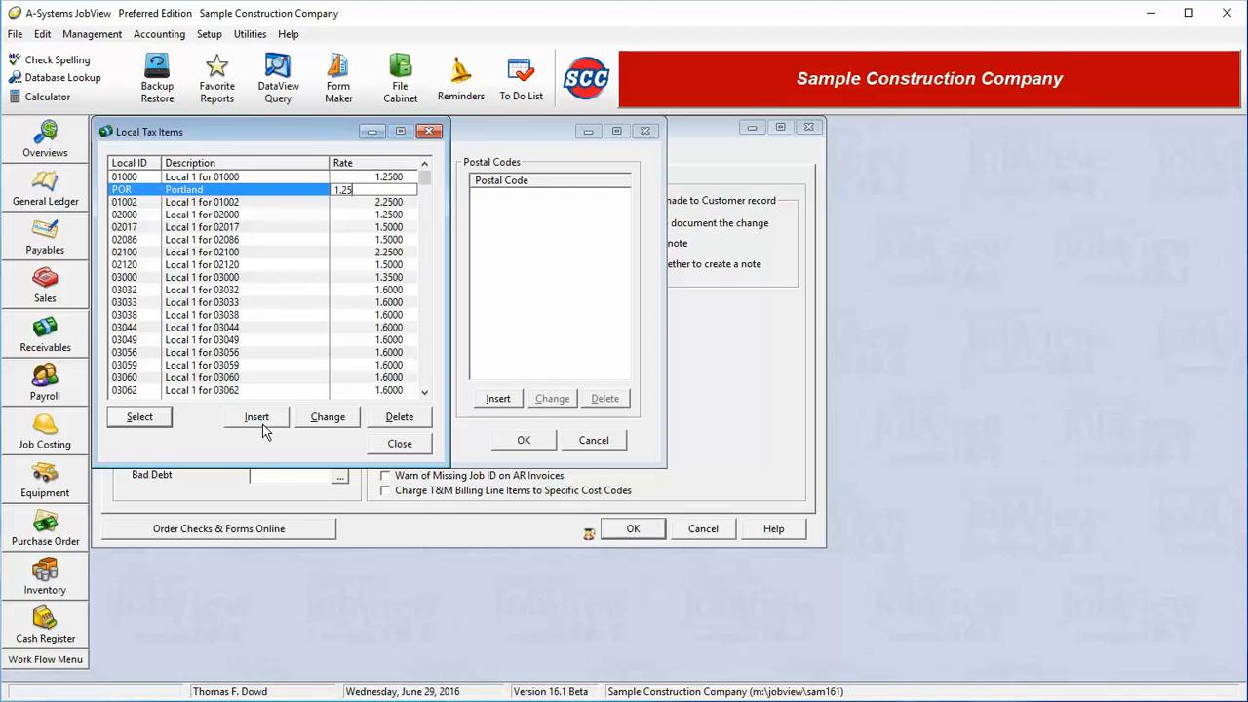
key("Return")
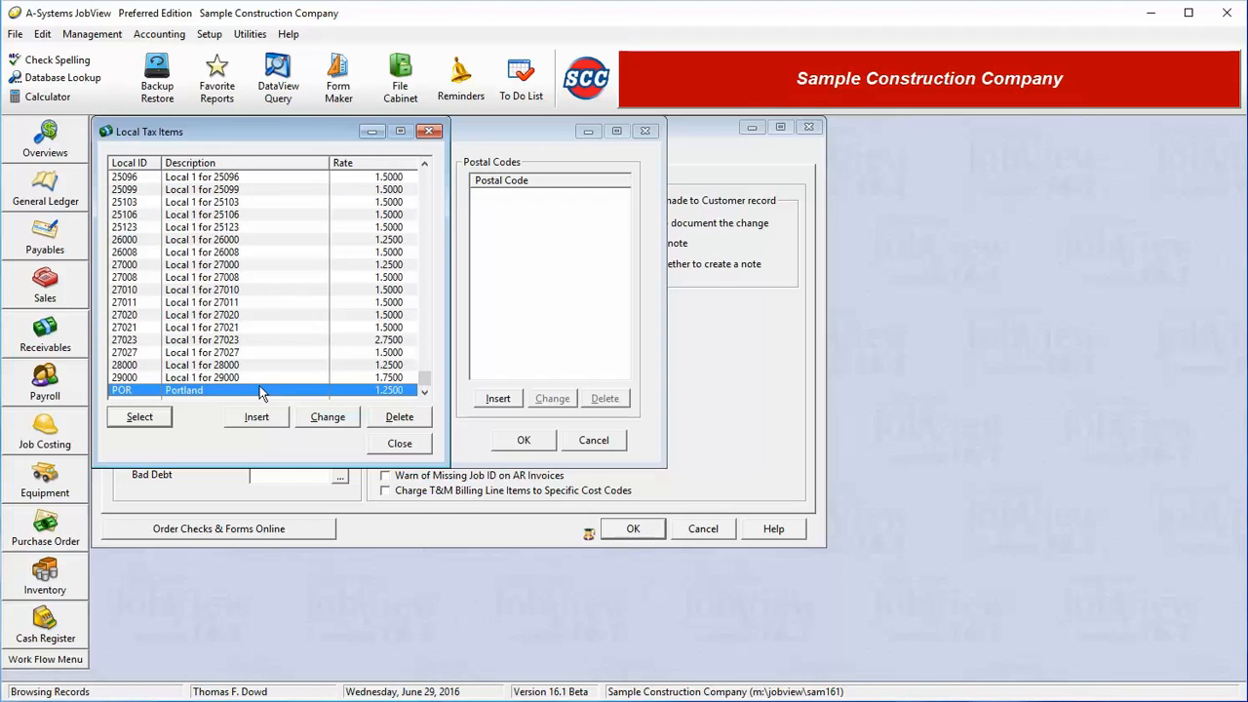
double_click(259, 388)
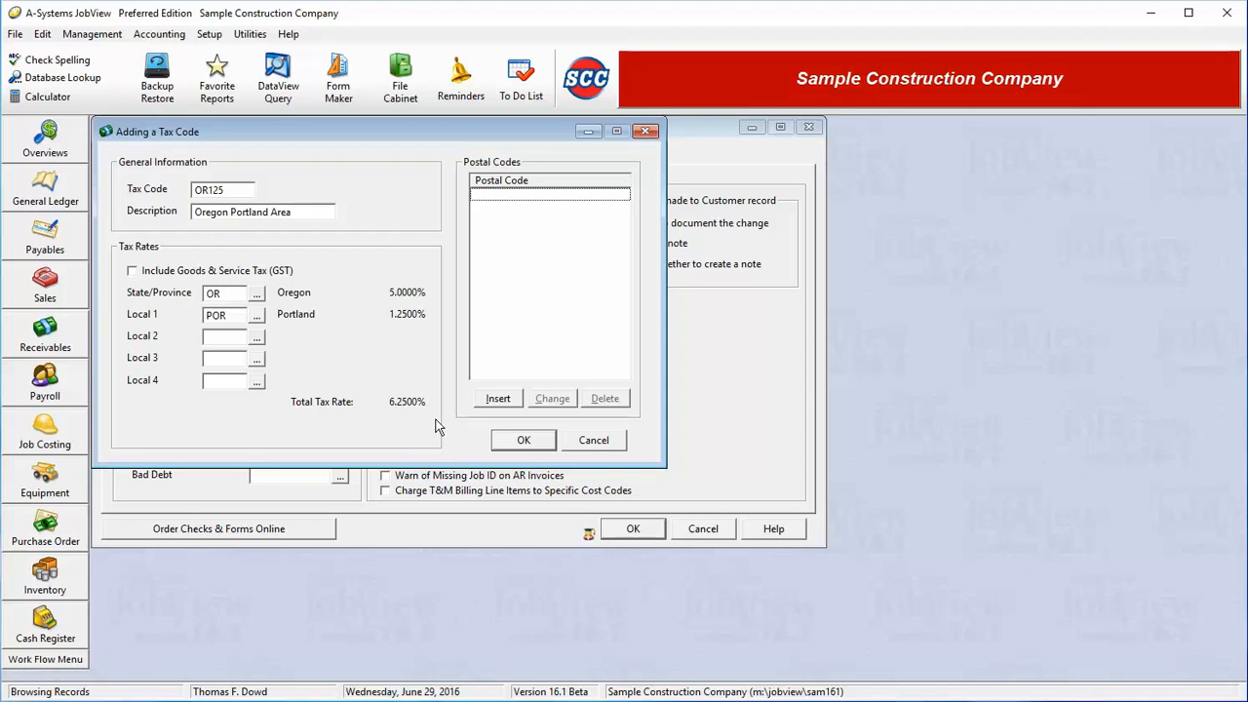
Save the OR125 tax code and return to the receivable options to check the finance charge rate.
left_click(523, 444)
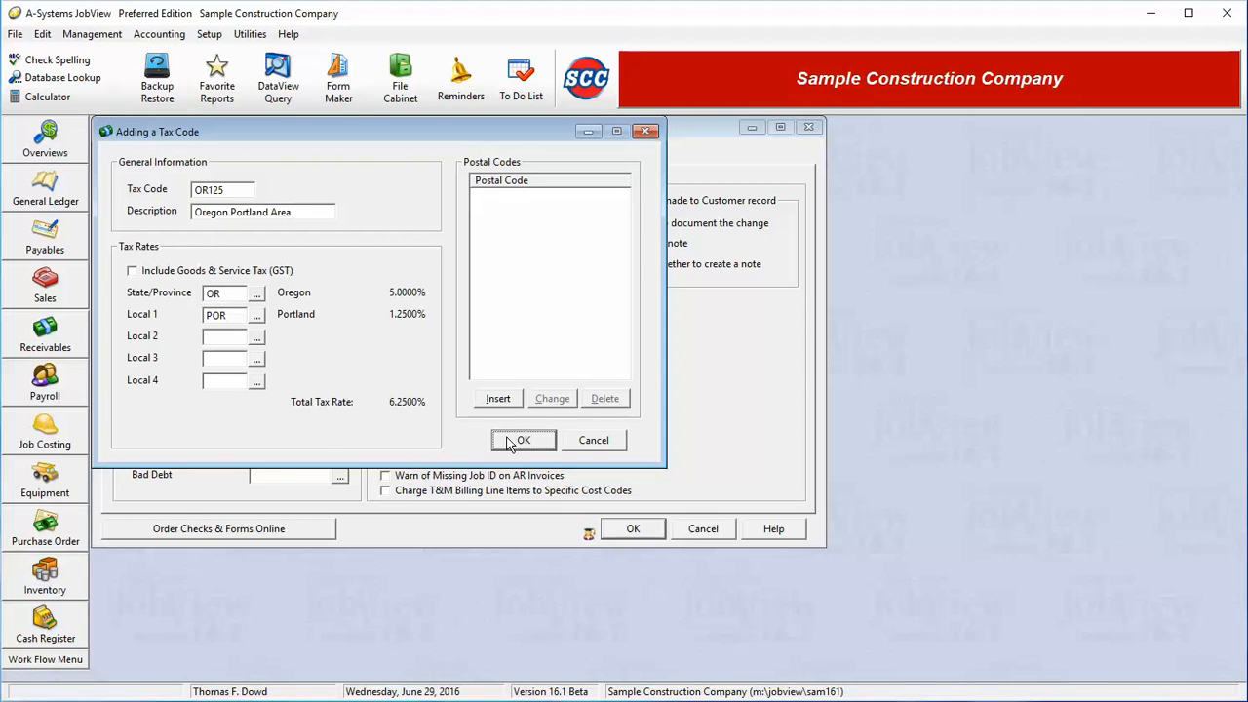
left_click(358, 443)
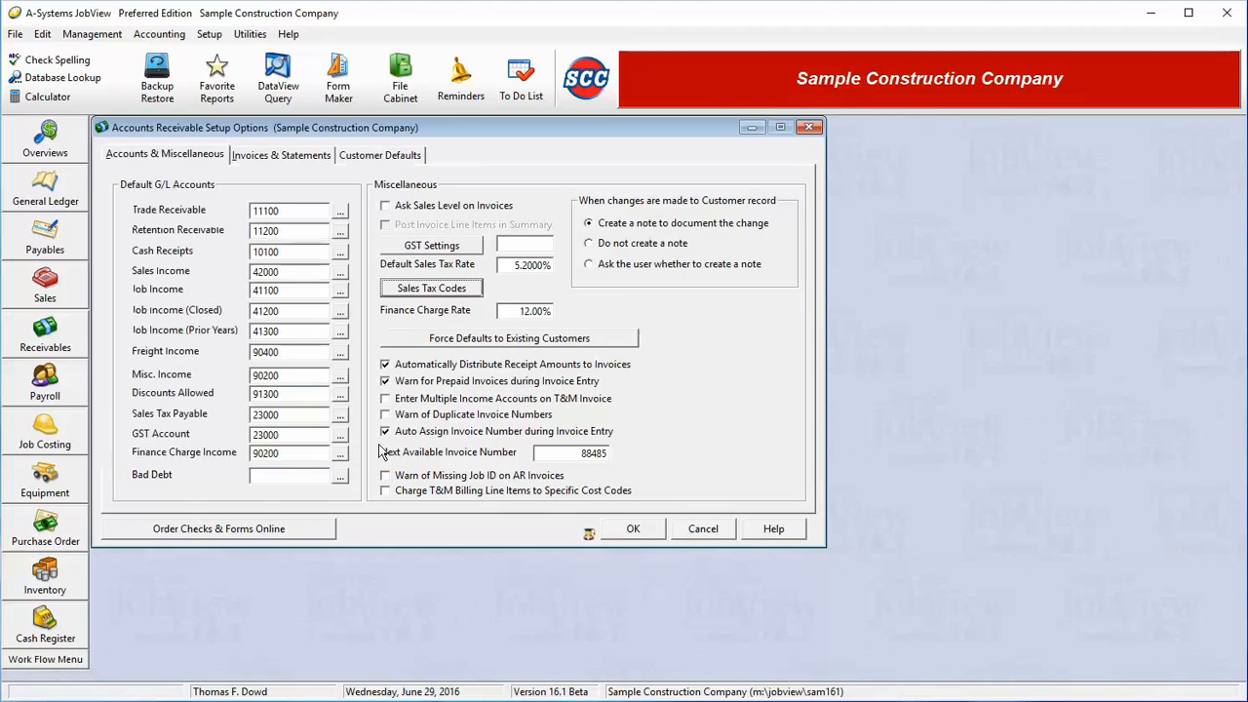
left_click_drag(513, 312, 578, 314)
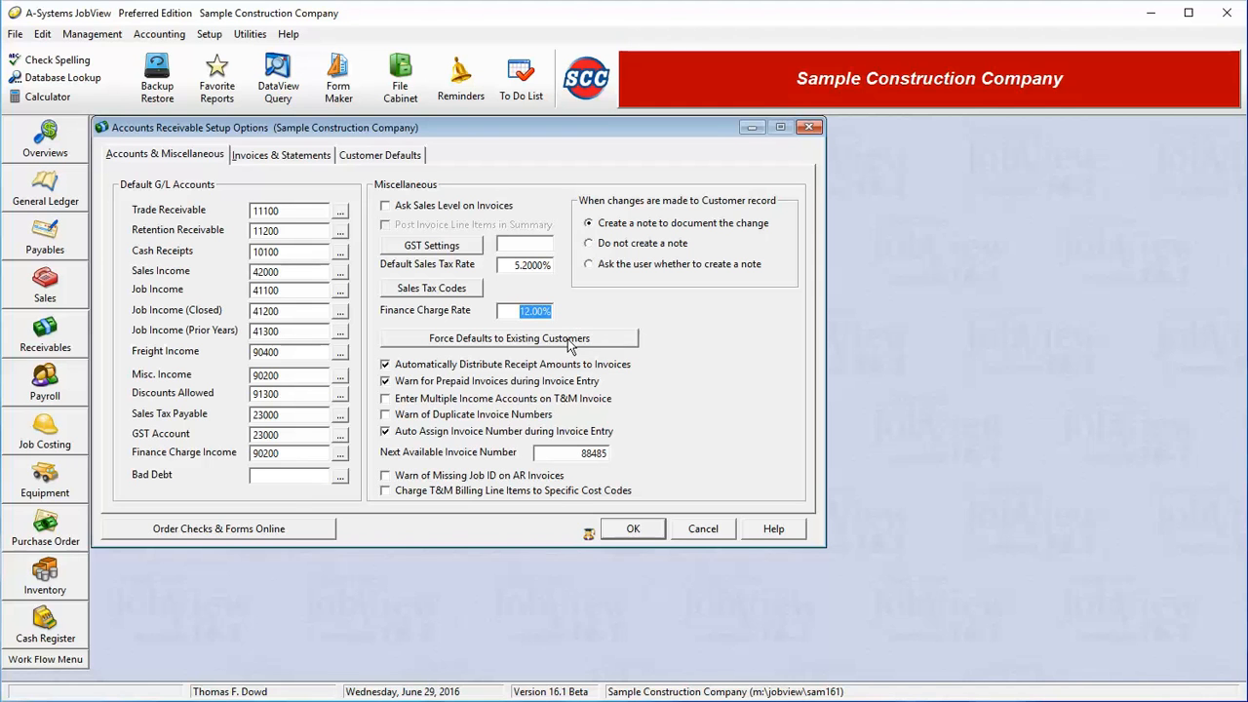
Review the All, Range and List customer choices for forcing defaults to existing customers, and close without applying any settings.
left_click(568, 338)
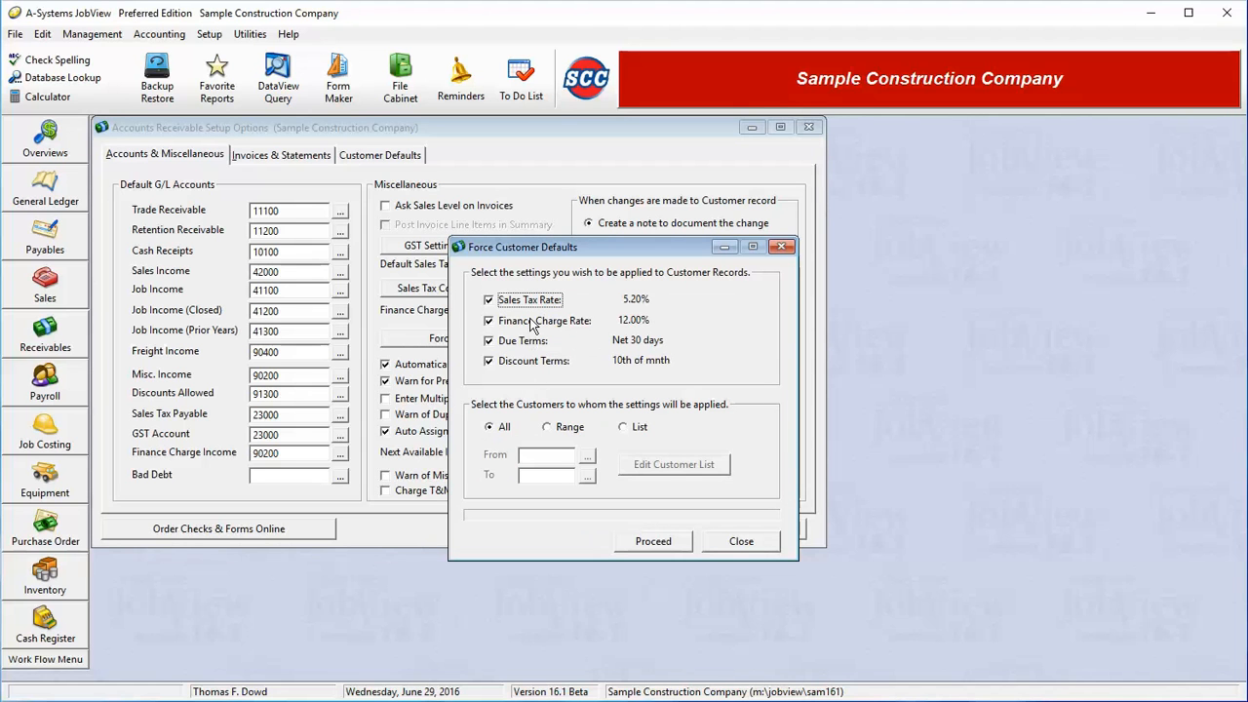
left_click(574, 429)
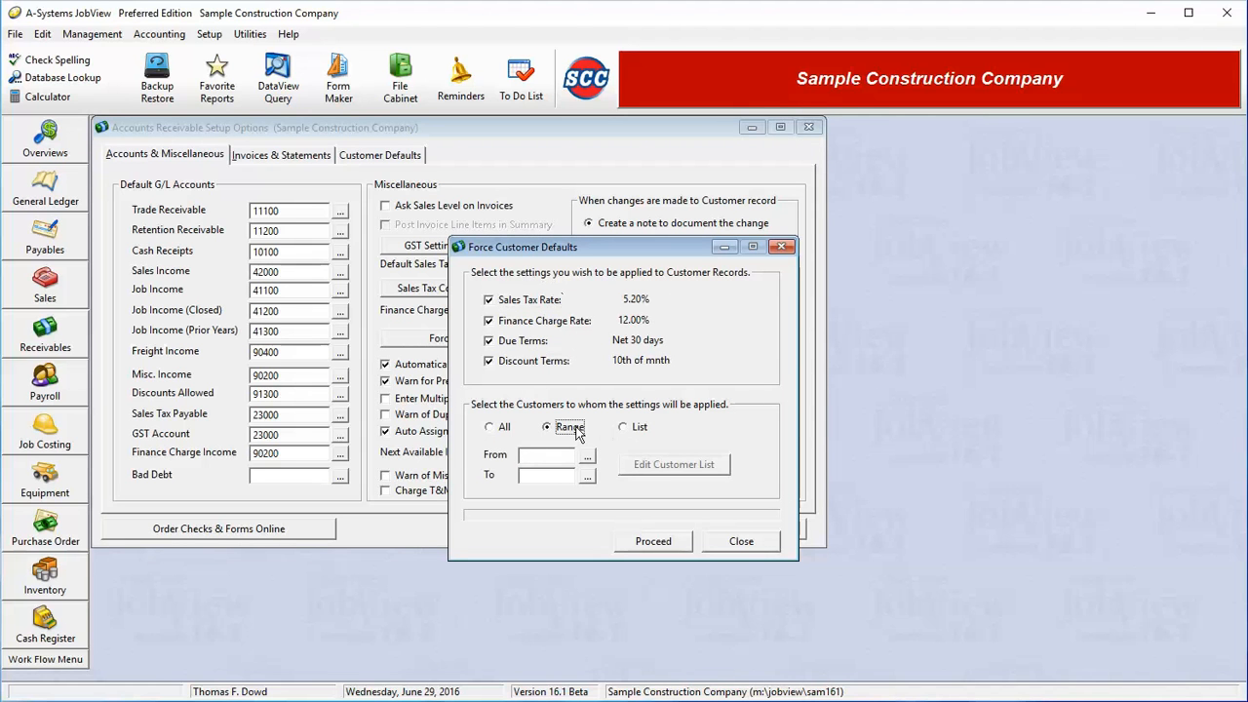
left_click(627, 429)
left_click(563, 432)
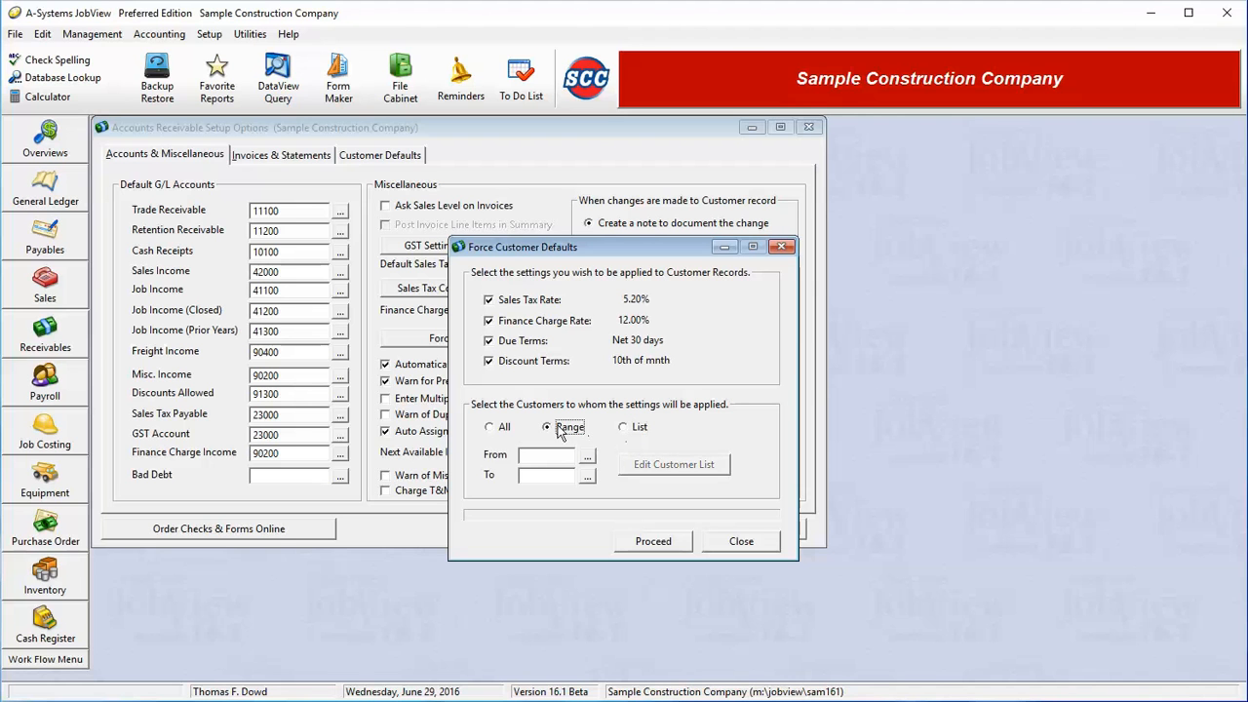
left_click(503, 429)
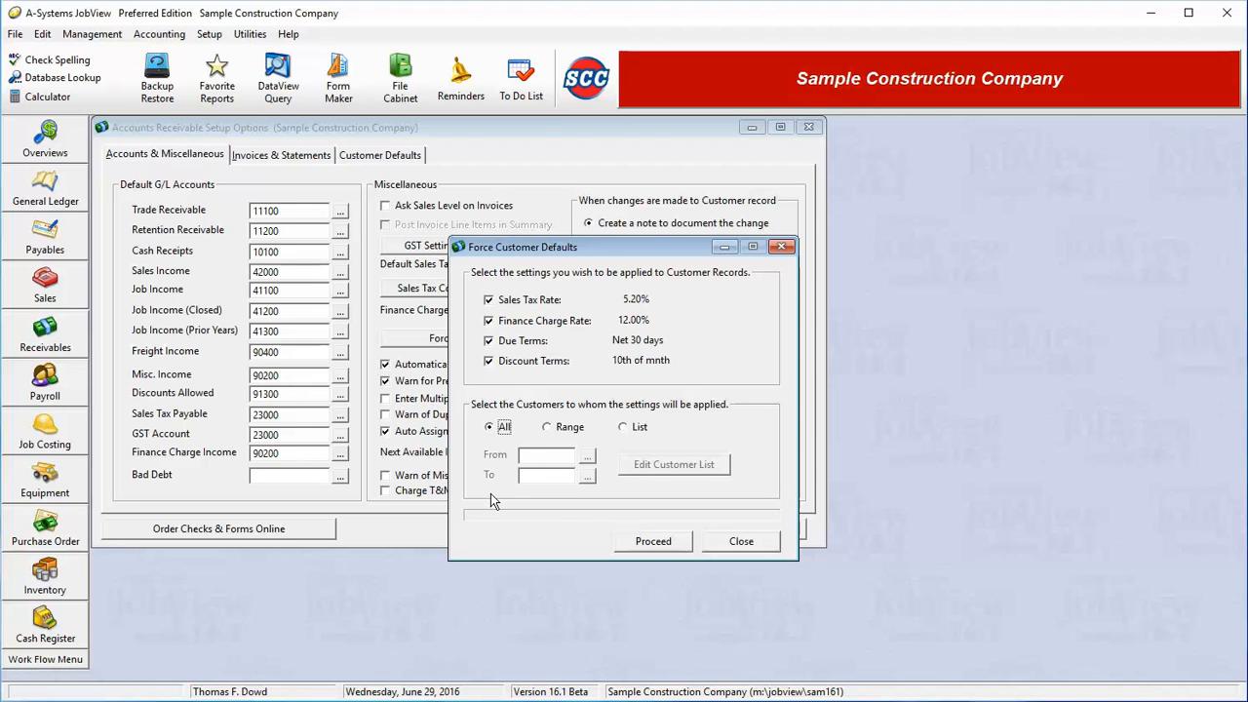
left_click(720, 544)
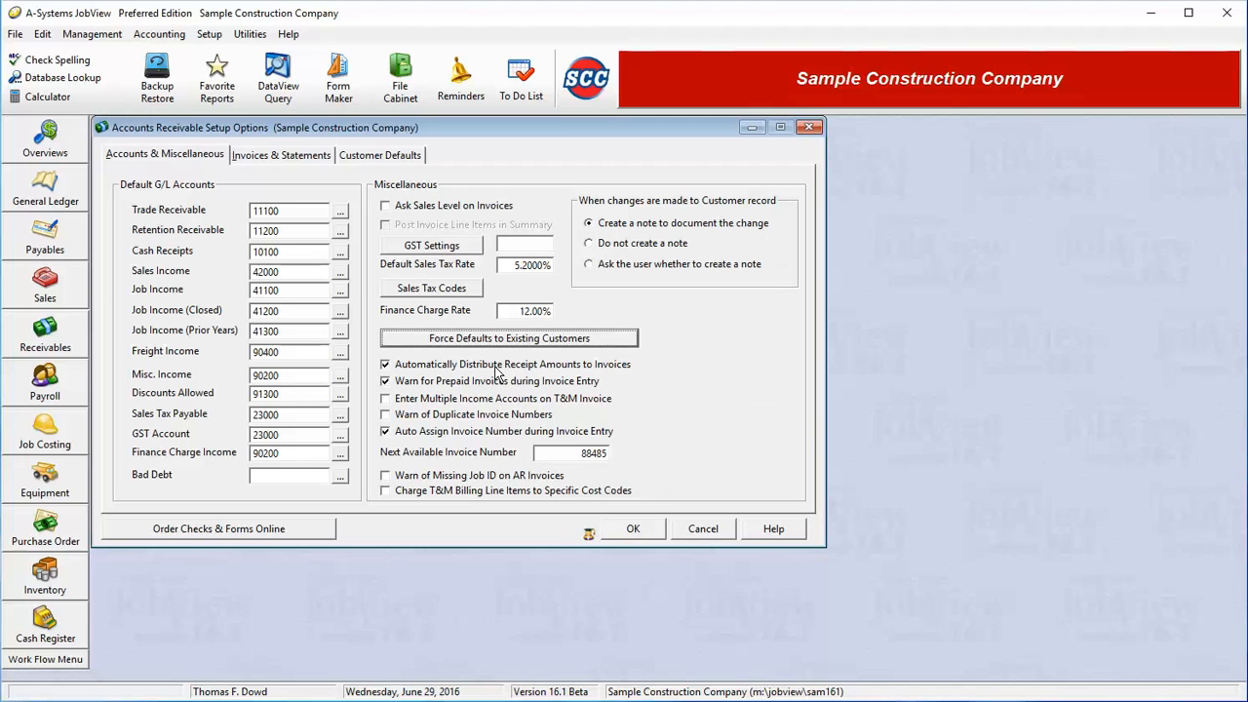
Enable the warning for duplicate invoice numbers, turn off automatic invoice number assignment during invoice entry, and review the remaining miscellaneous options.
key("Tab")
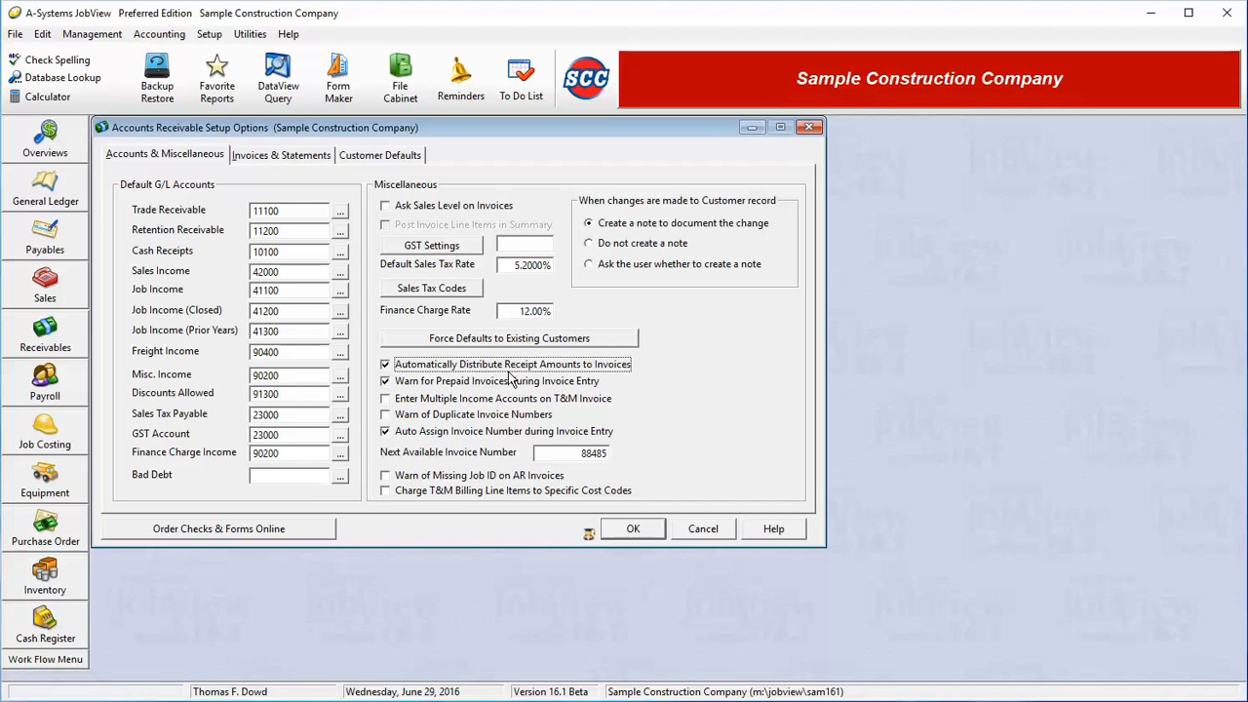
key("Tab")
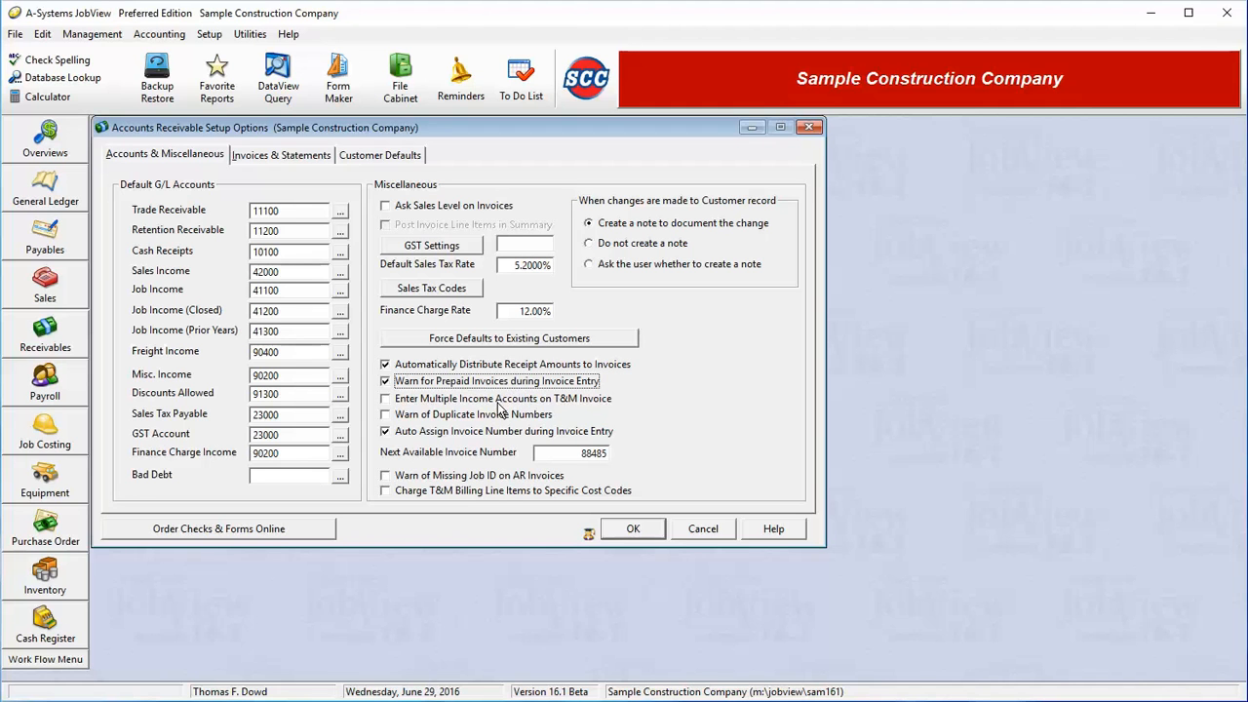
key("Tab")
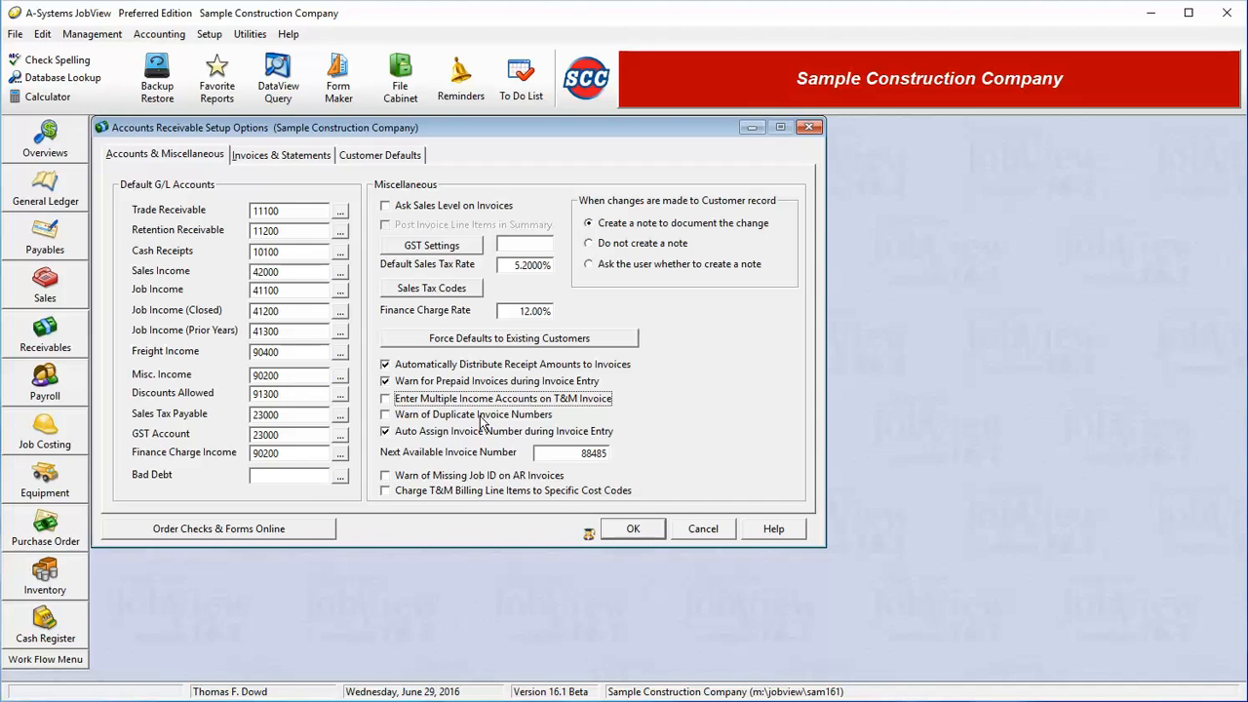
key("Tab")
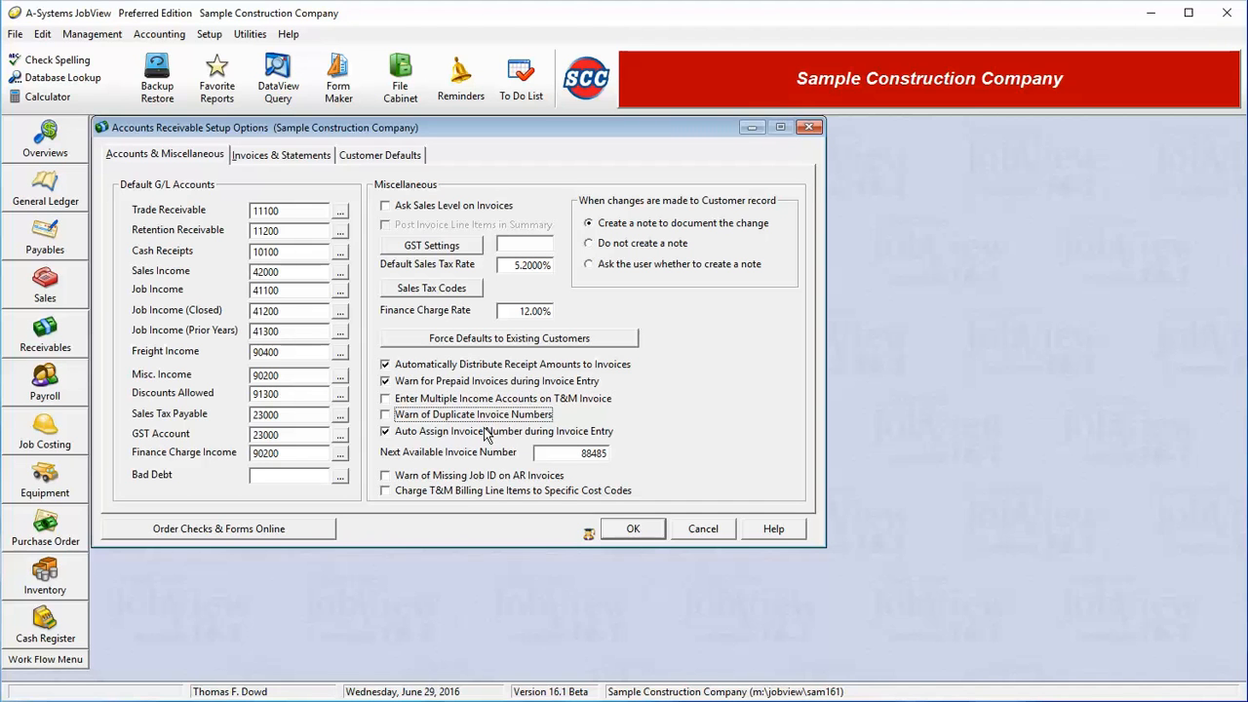
left_click(488, 425)
key("Tab")
left_click(486, 433)
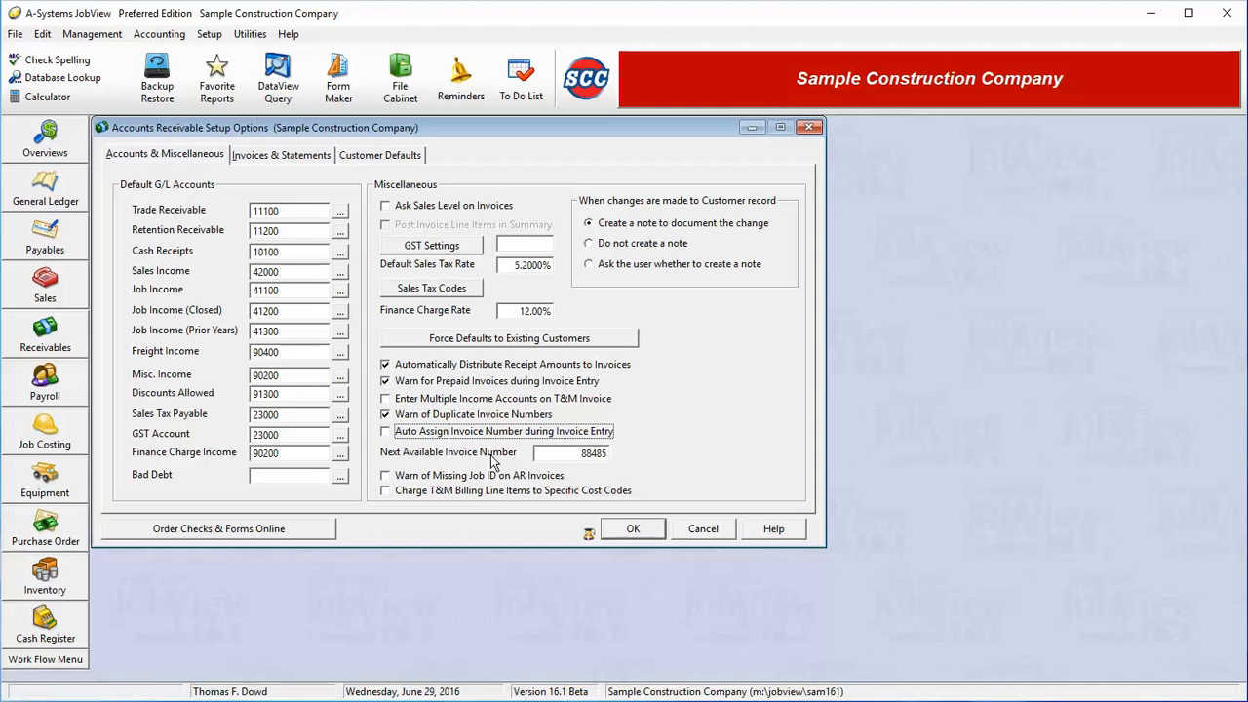
double_click(577, 455)
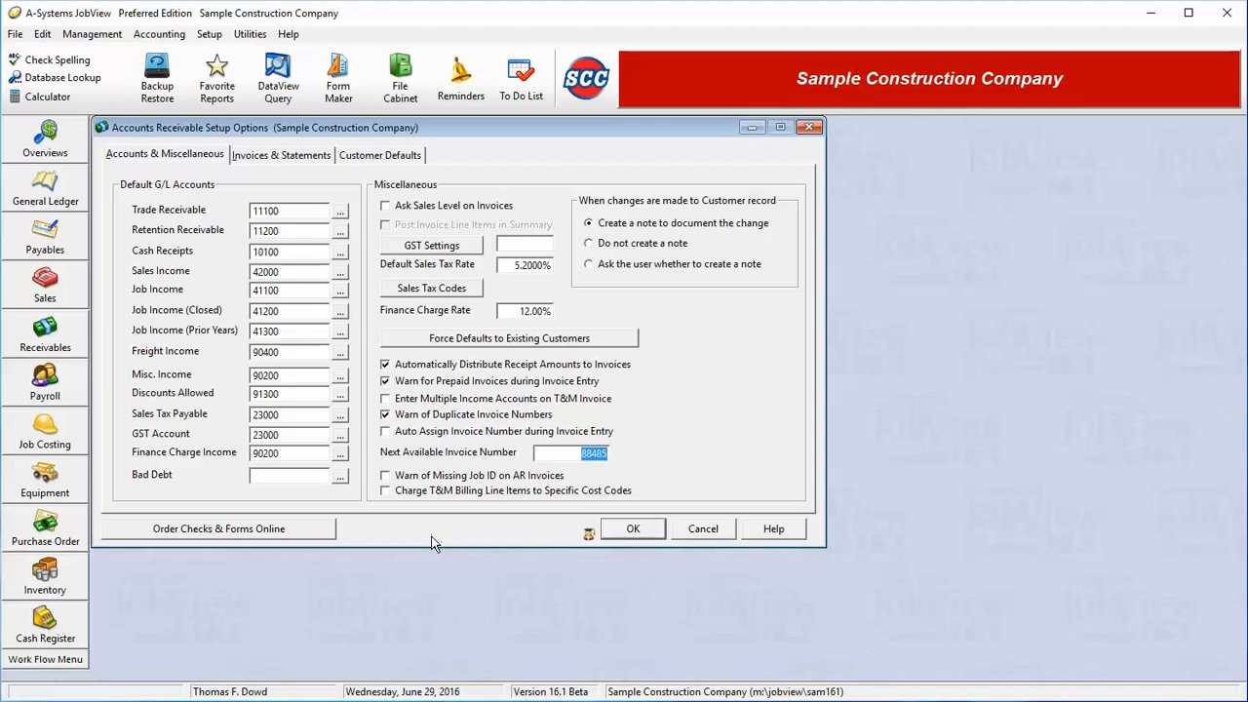
key("Tab")
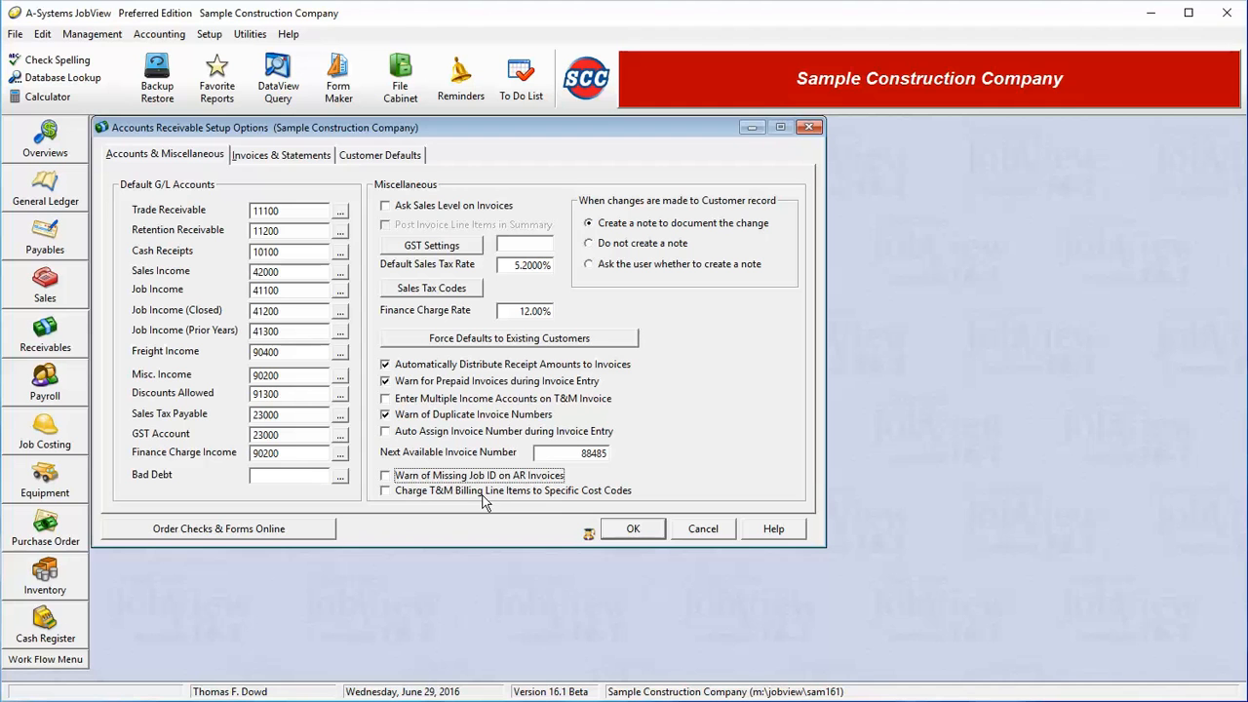
key("Tab")
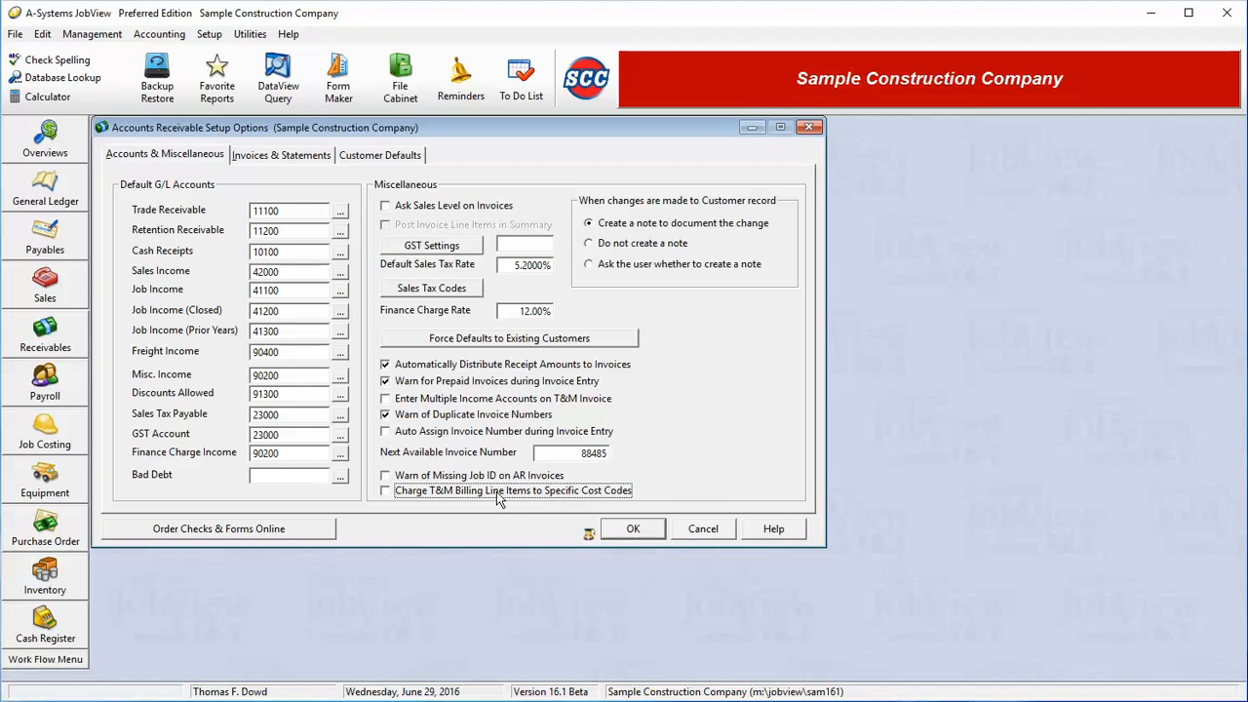
In the invoice printing settings, preview formats 13006PF and 13405 and select the FormMaker user-designed invoice format.
left_click(292, 160)
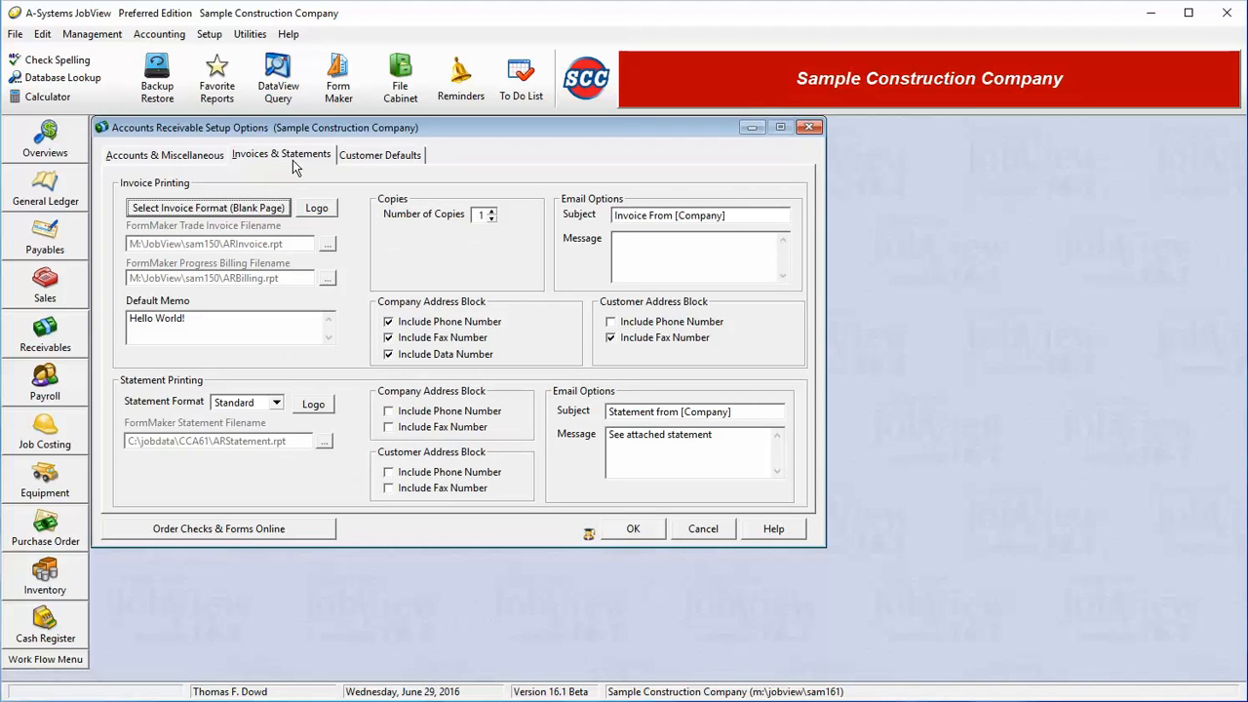
left_click(263, 211)
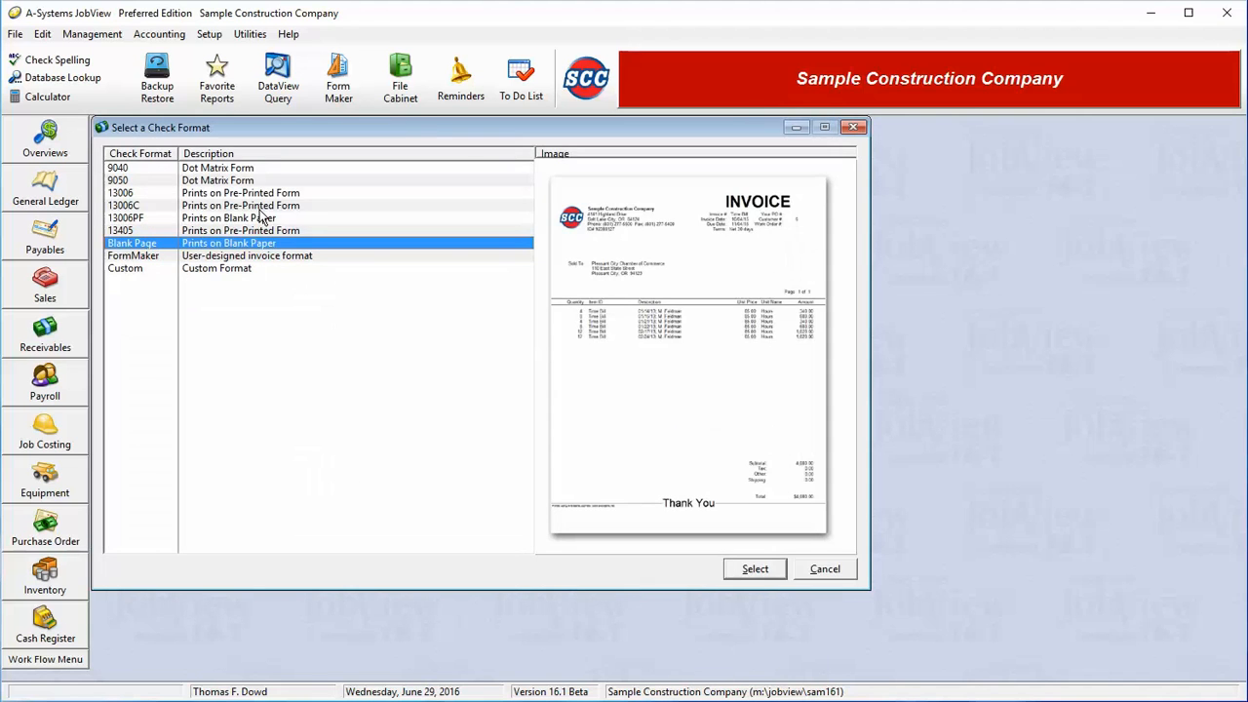
left_click(208, 219)
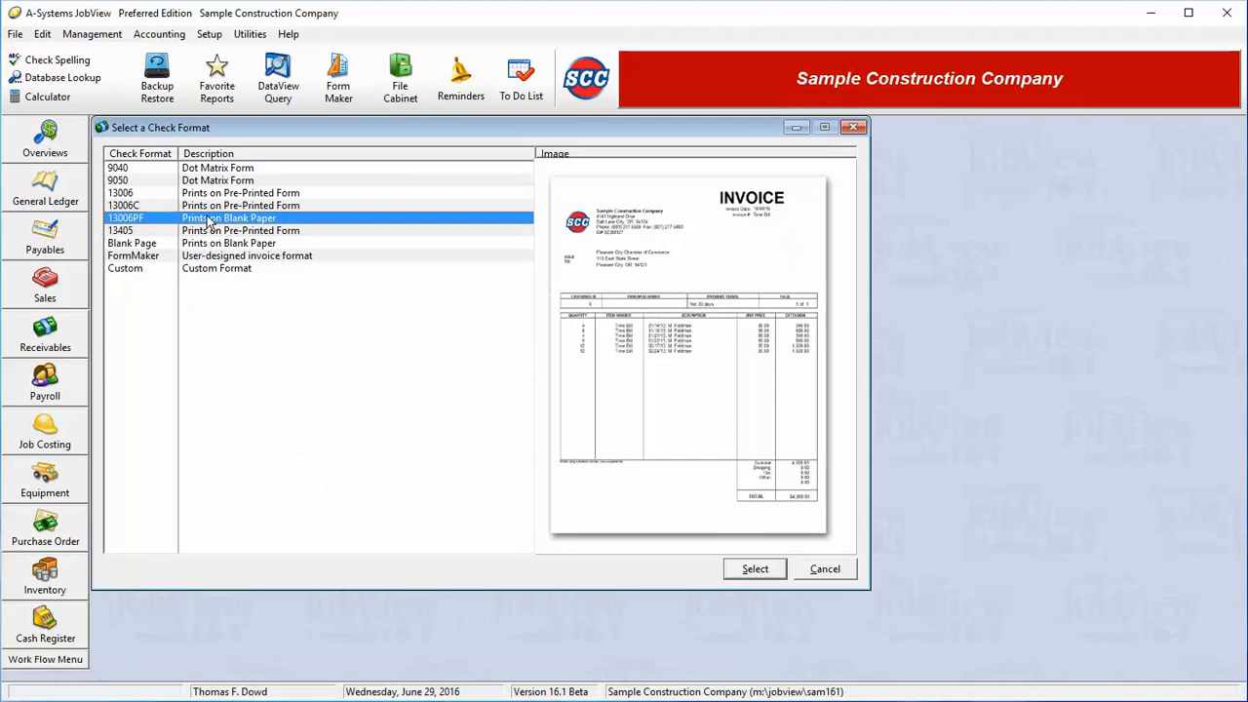
left_click(218, 232)
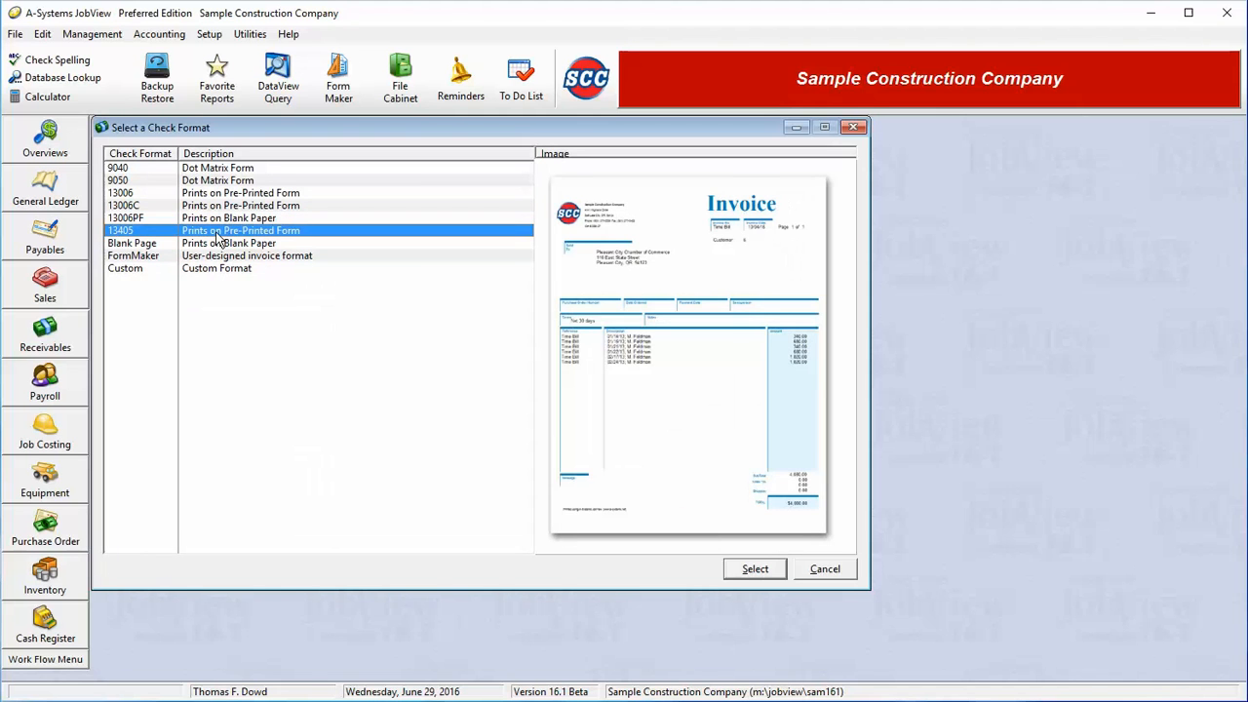
left_click(222, 258)
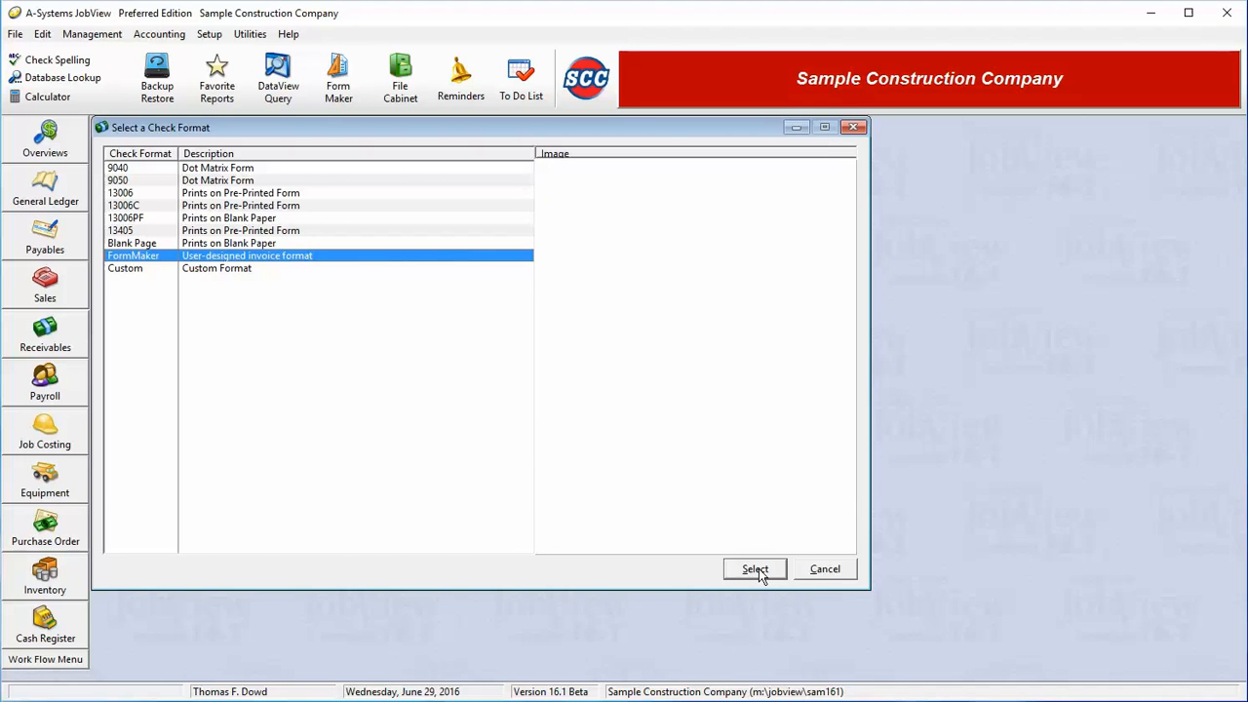
left_click(760, 573)
left_click(760, 574)
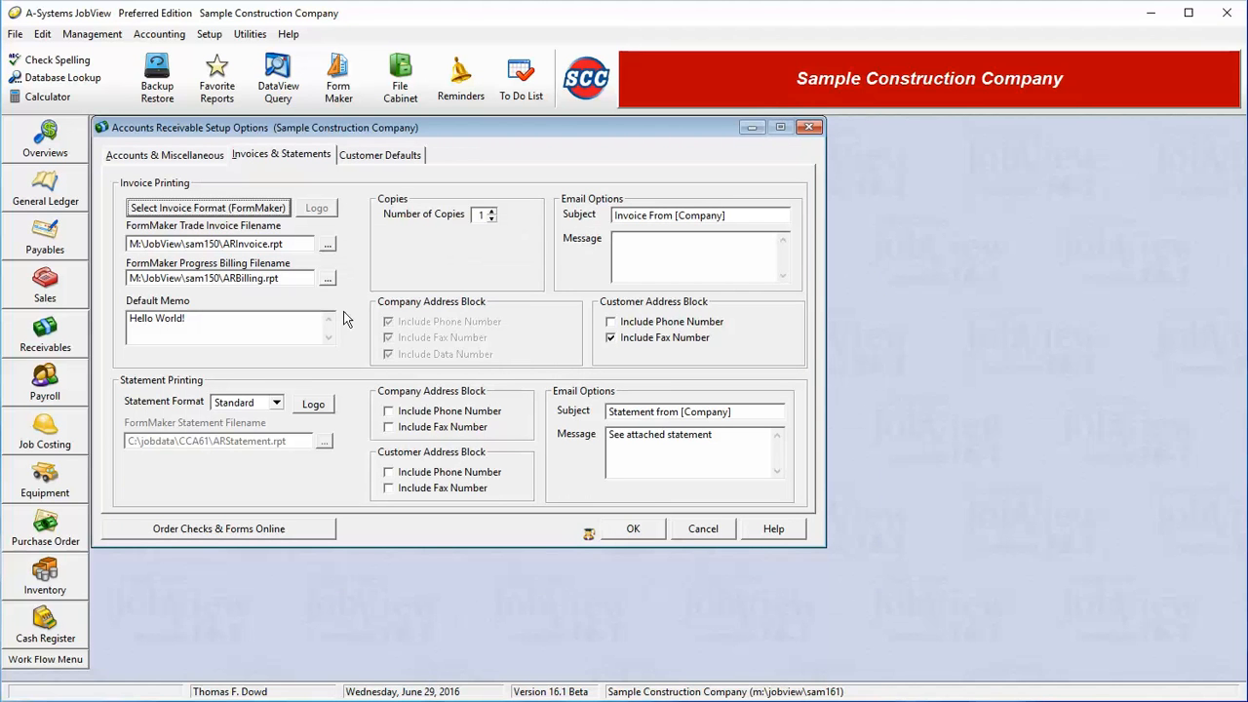
left_click(303, 244)
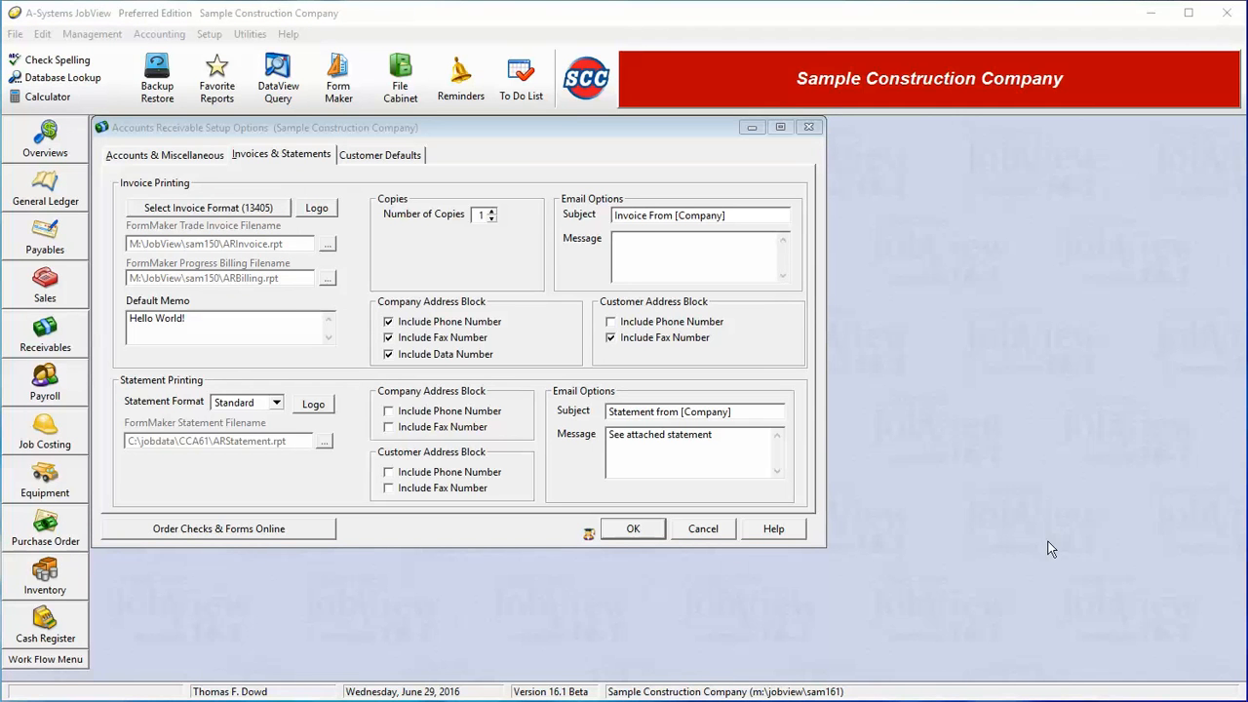
Set the invoice format to 13405, which prints on a pre-printed form.
left_click(197, 209)
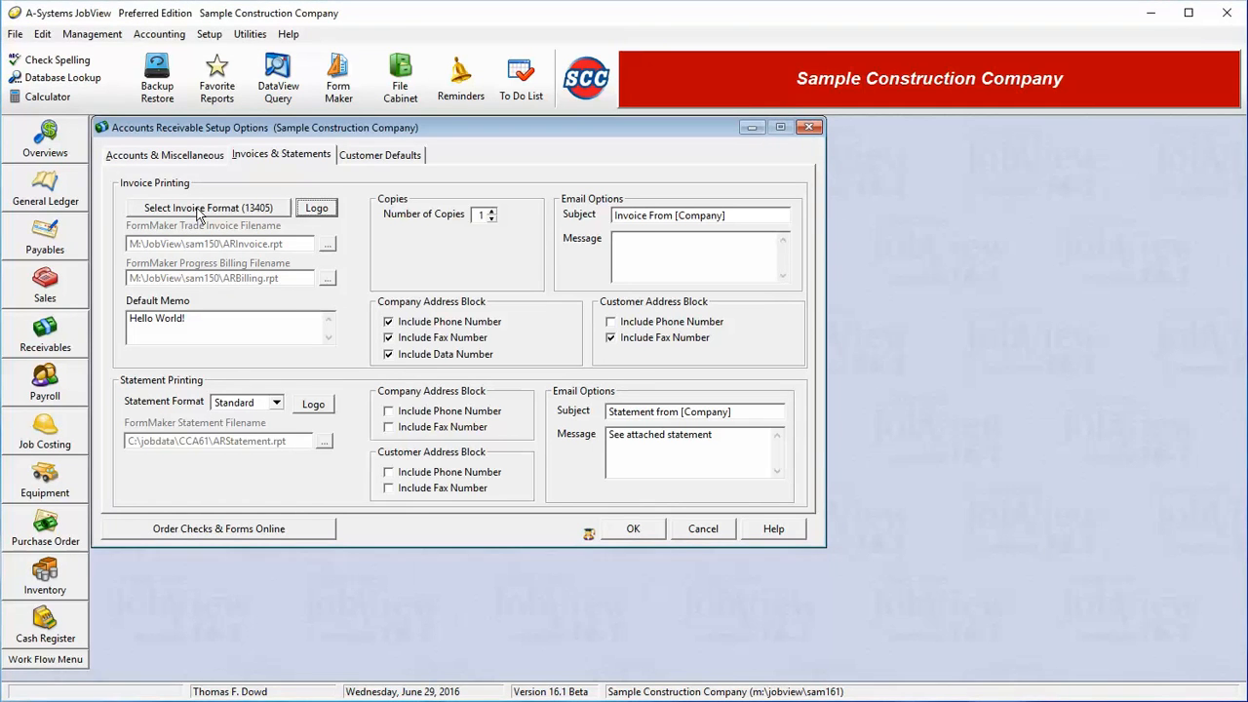
left_click(198, 211)
double_click(208, 234)
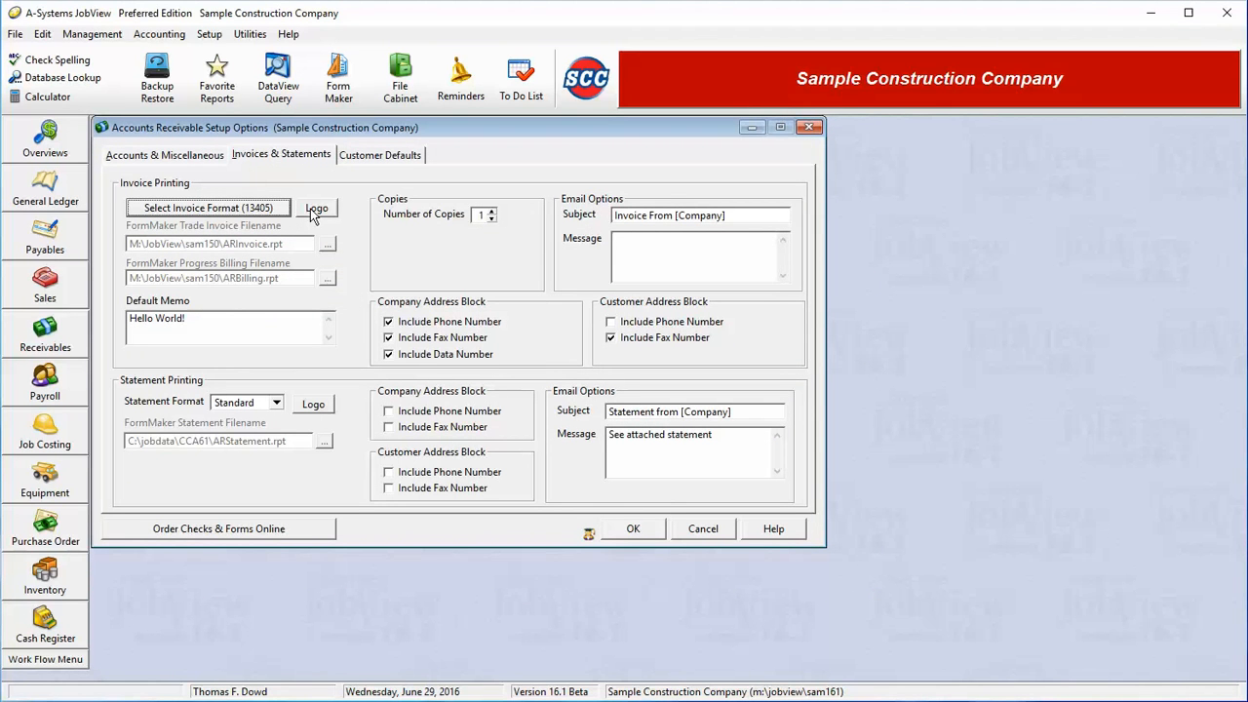
Open the invoice logo settings, compare the return address layouts, and choose Logo and Company Information.
left_click(311, 211)
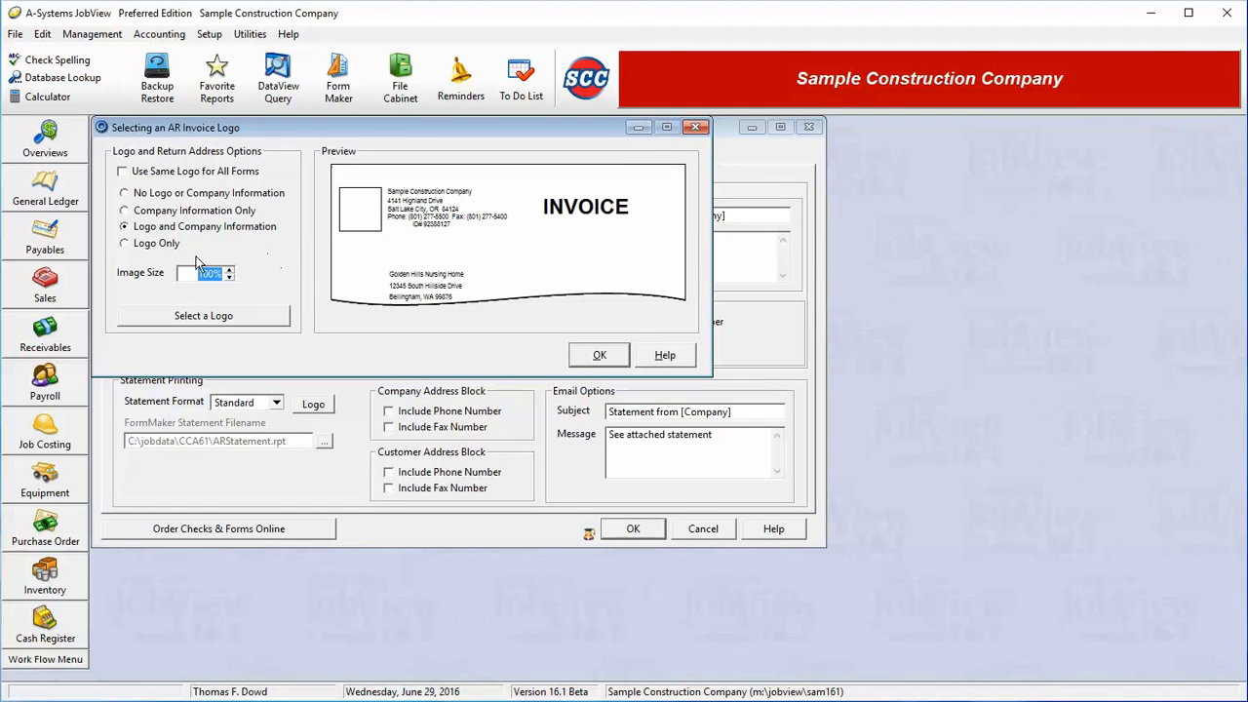
left_click(153, 193)
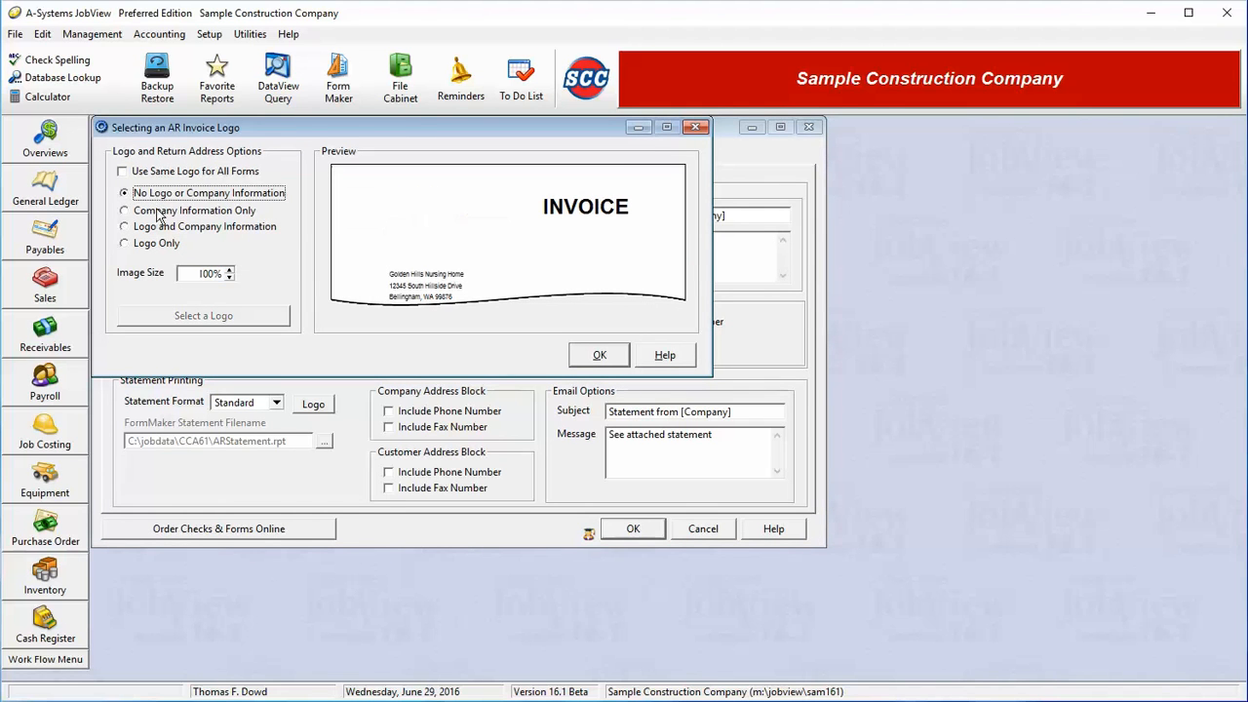
left_click(156, 210)
left_click(156, 226)
left_click(158, 245)
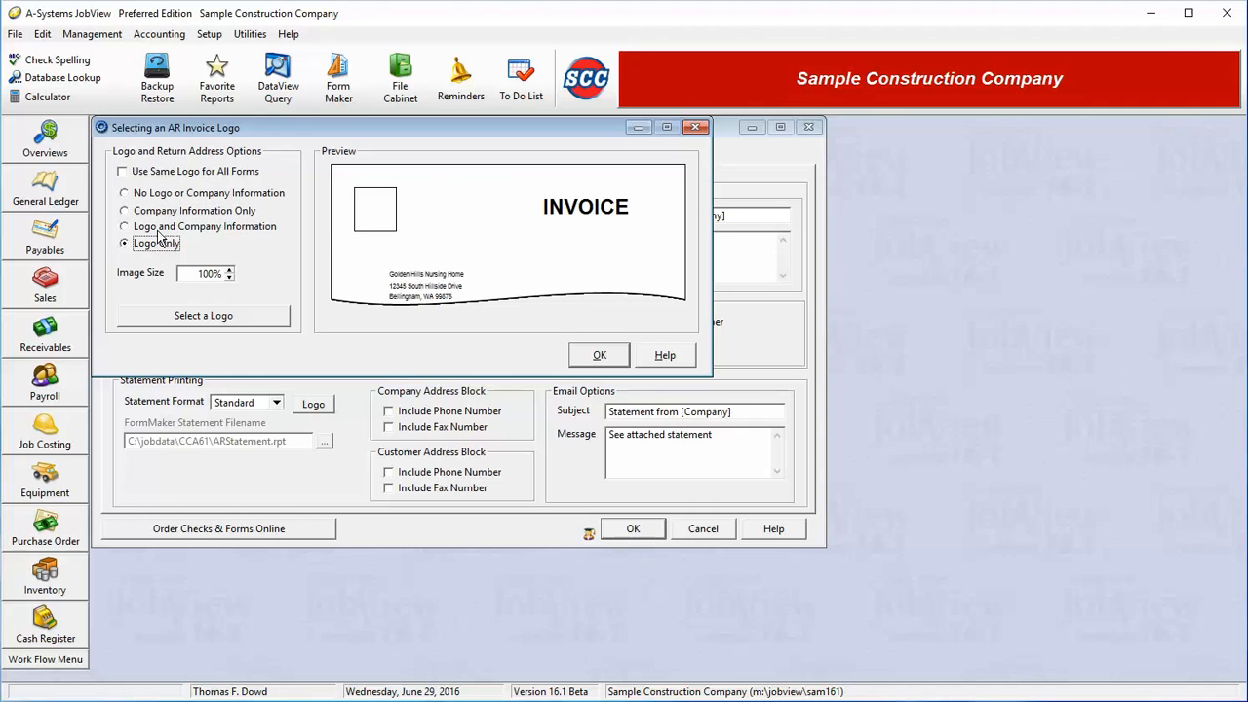
left_click(159, 232)
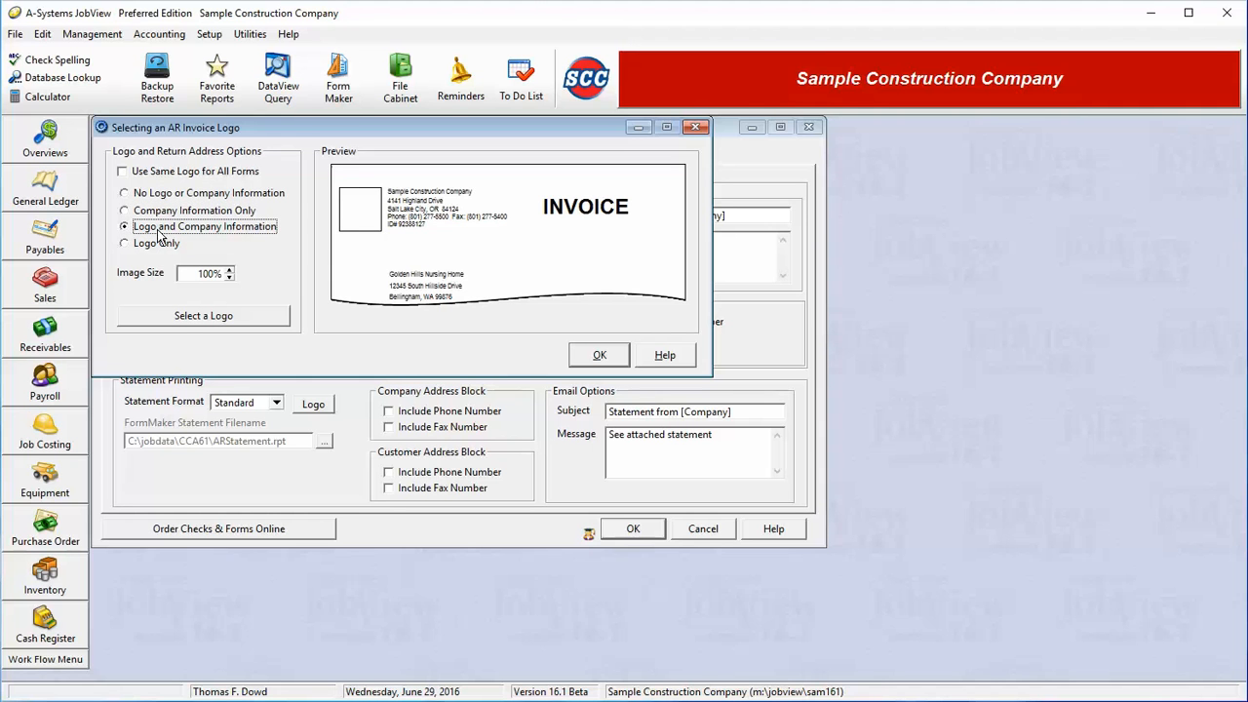
Load the image file scclogo.jpg as the invoice logo.
left_click(181, 318)
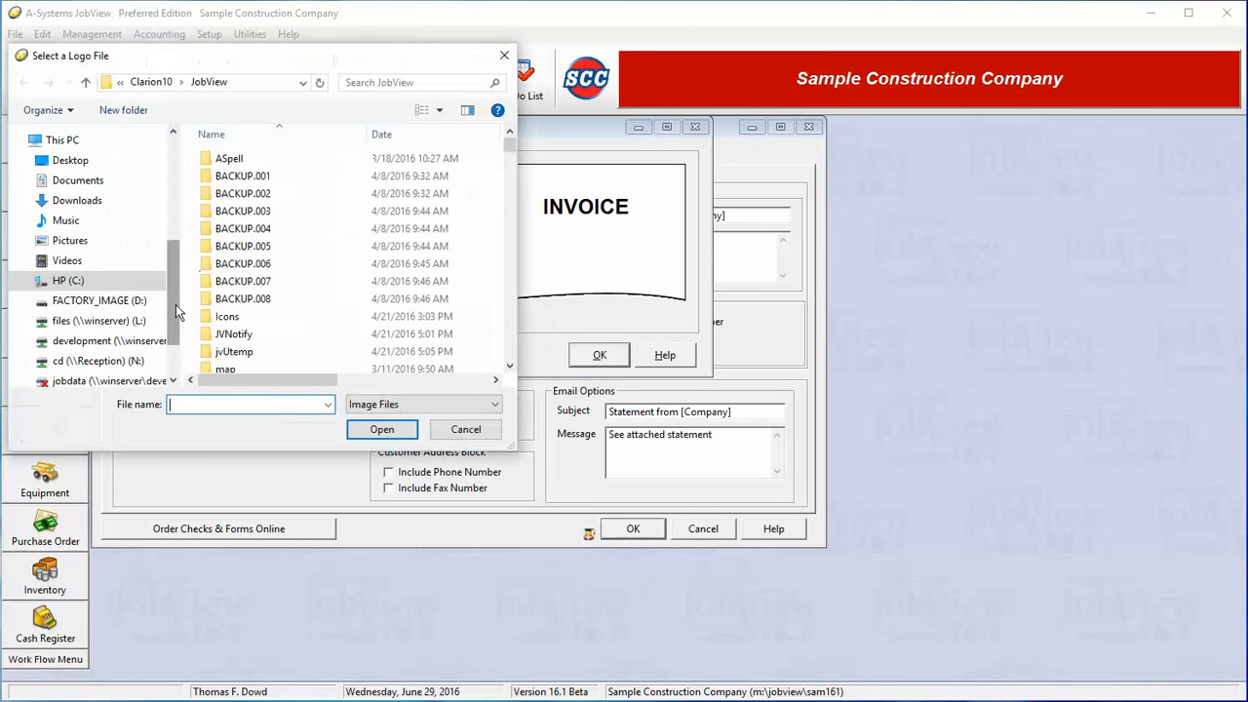
type("scc")
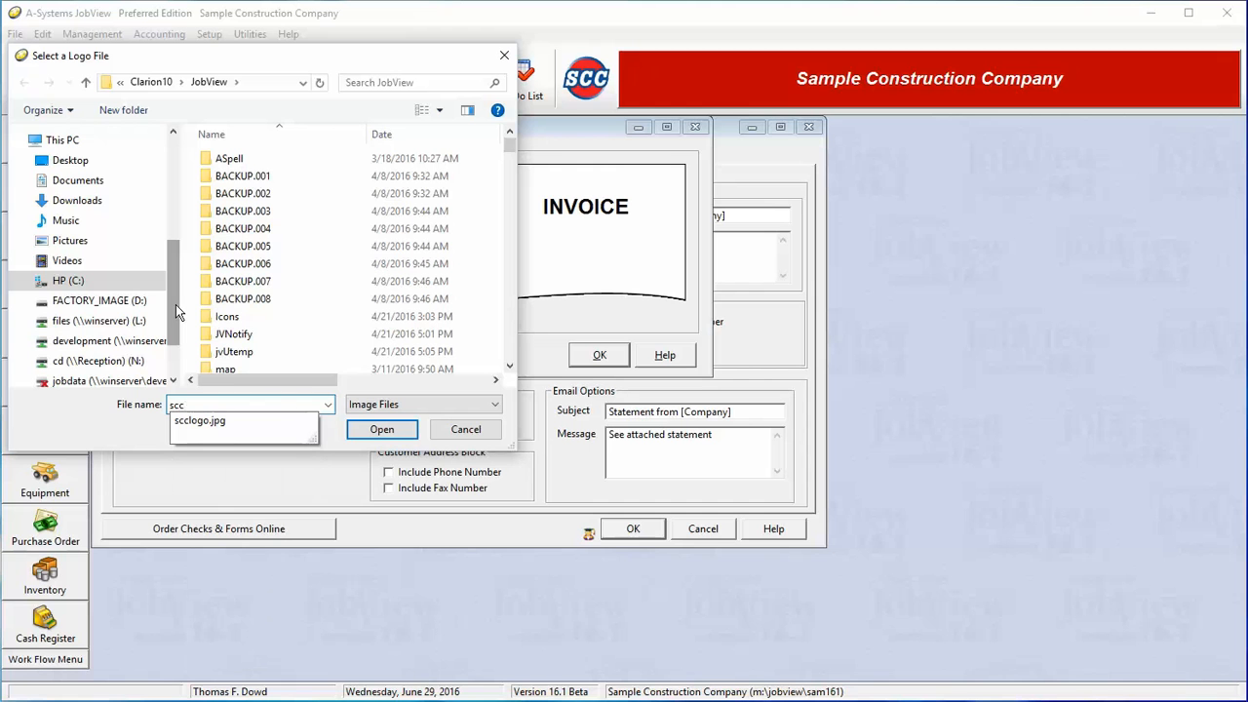
left_click(205, 420)
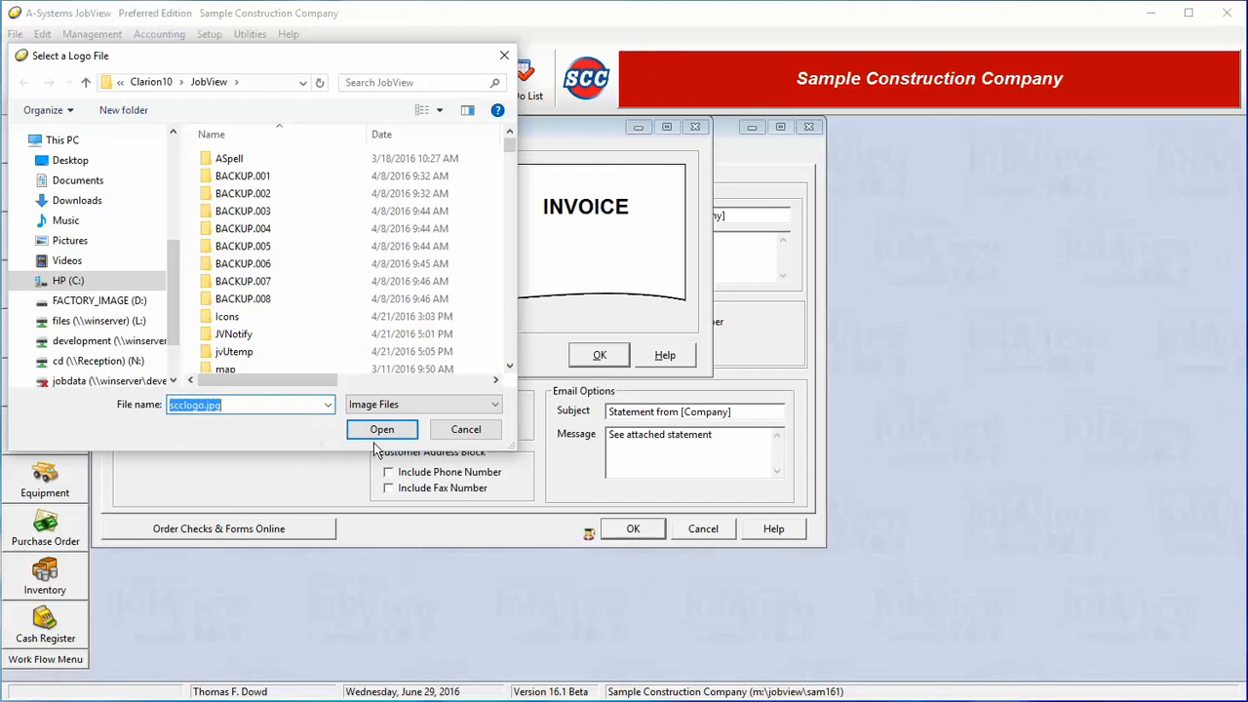
left_click(378, 431)
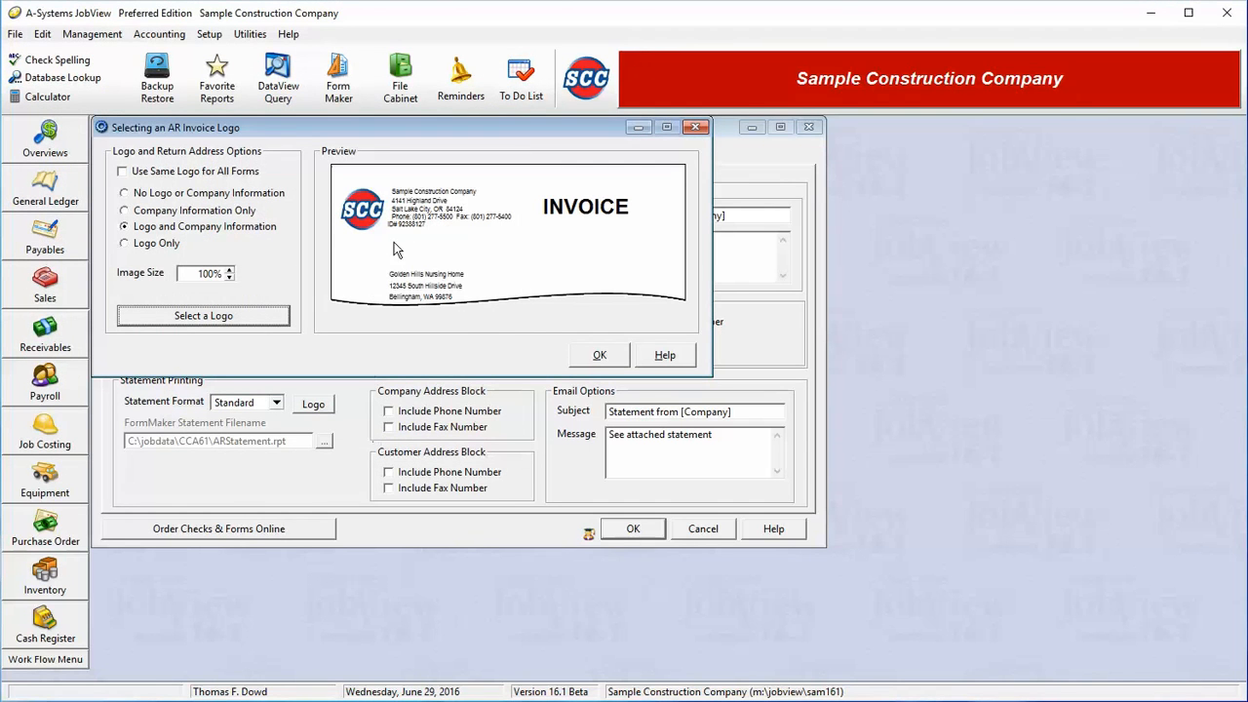
Preview the invoice header with Logo Only and return to Logo and Company Information.
left_click(154, 230)
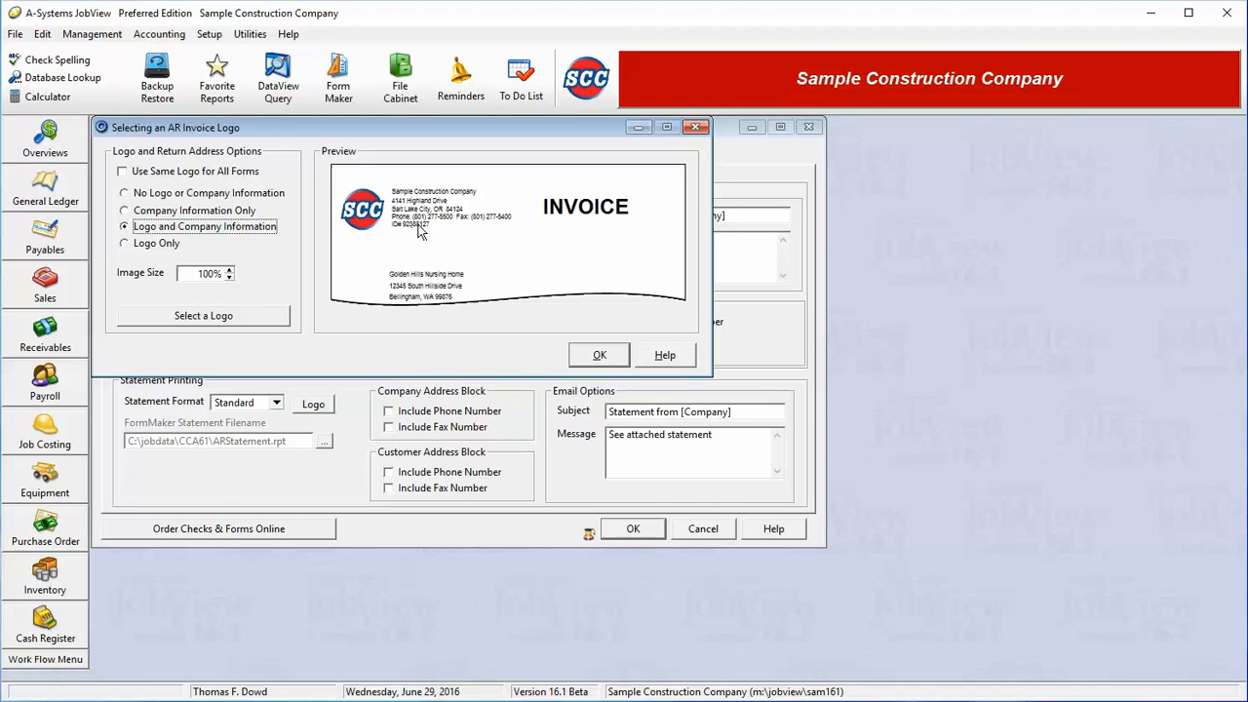
left_click(149, 248)
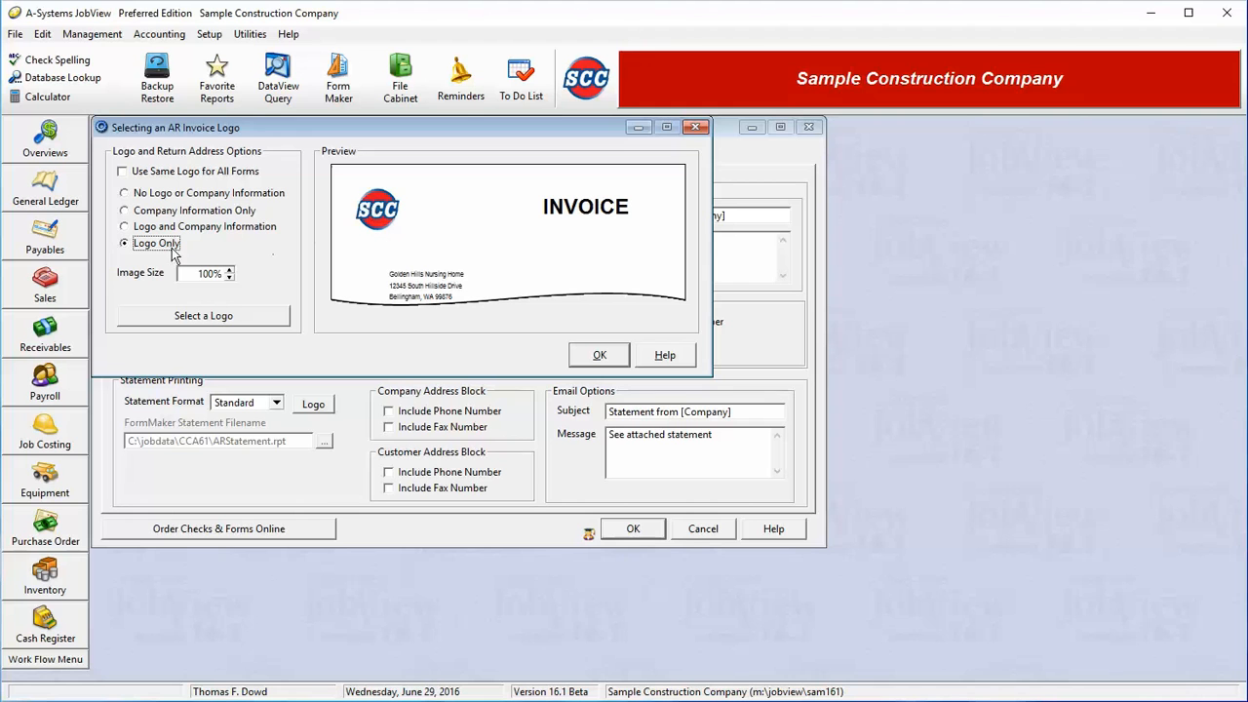
left_click(127, 229)
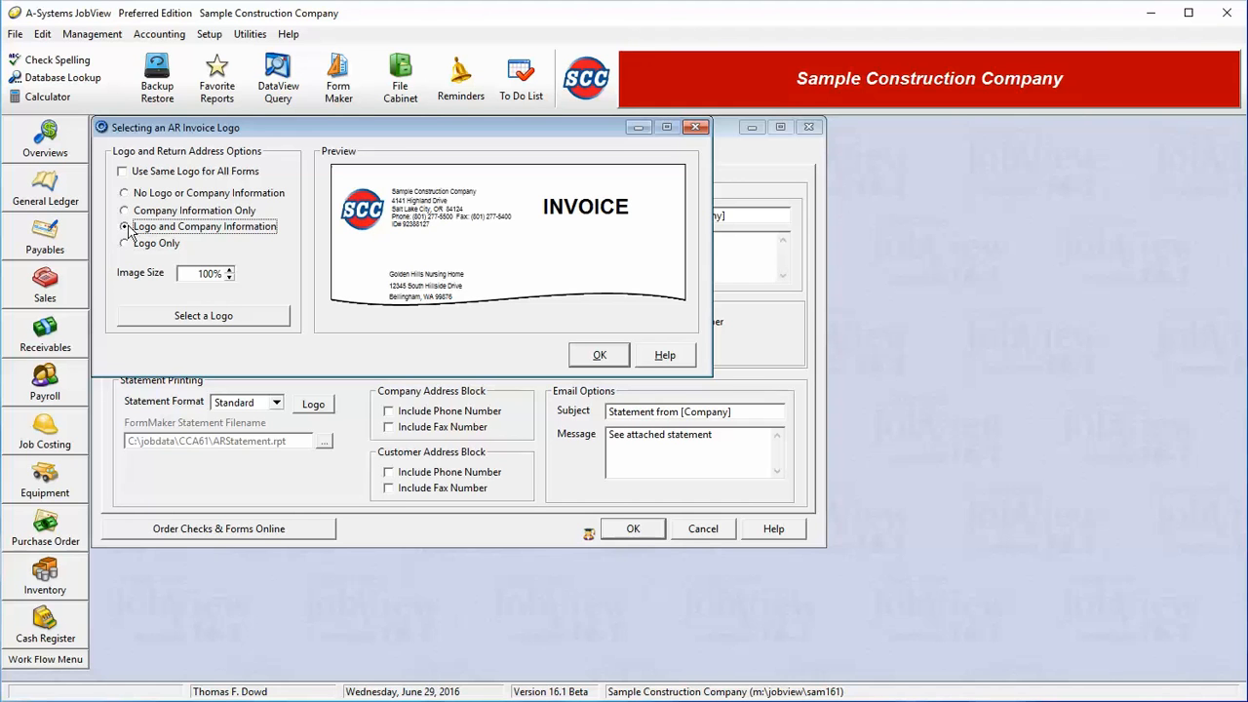
Enlarge the invoice logo's image size to 114%.
left_click(230, 271)
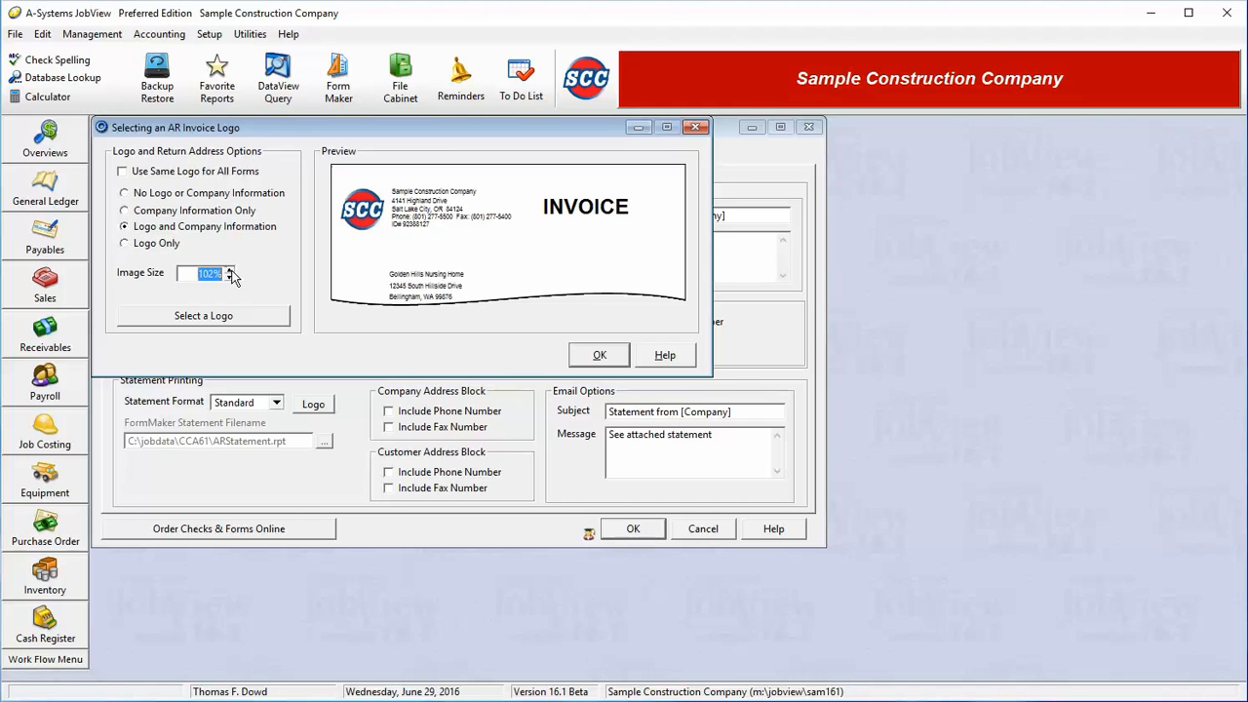
left_click(230, 272)
left_click(230, 271)
left_click(230, 271)
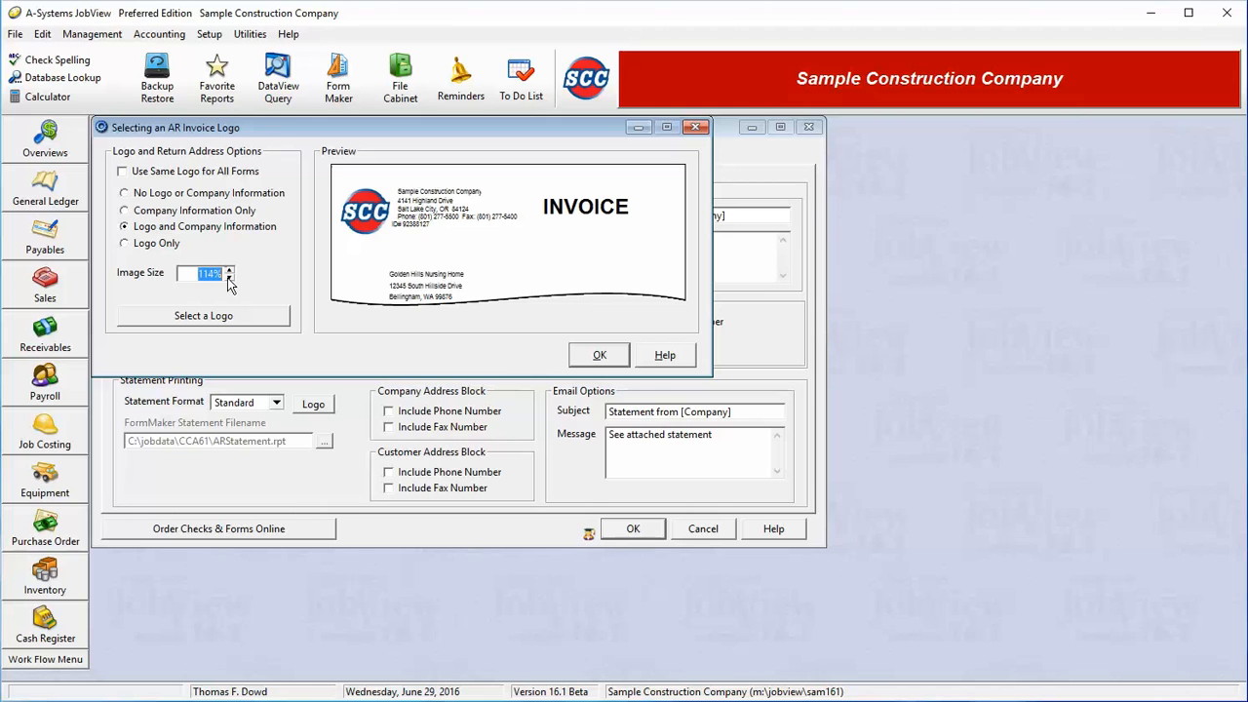
Set the invoice logo's image size to 100% and accept the logo settings.
left_click(228, 279)
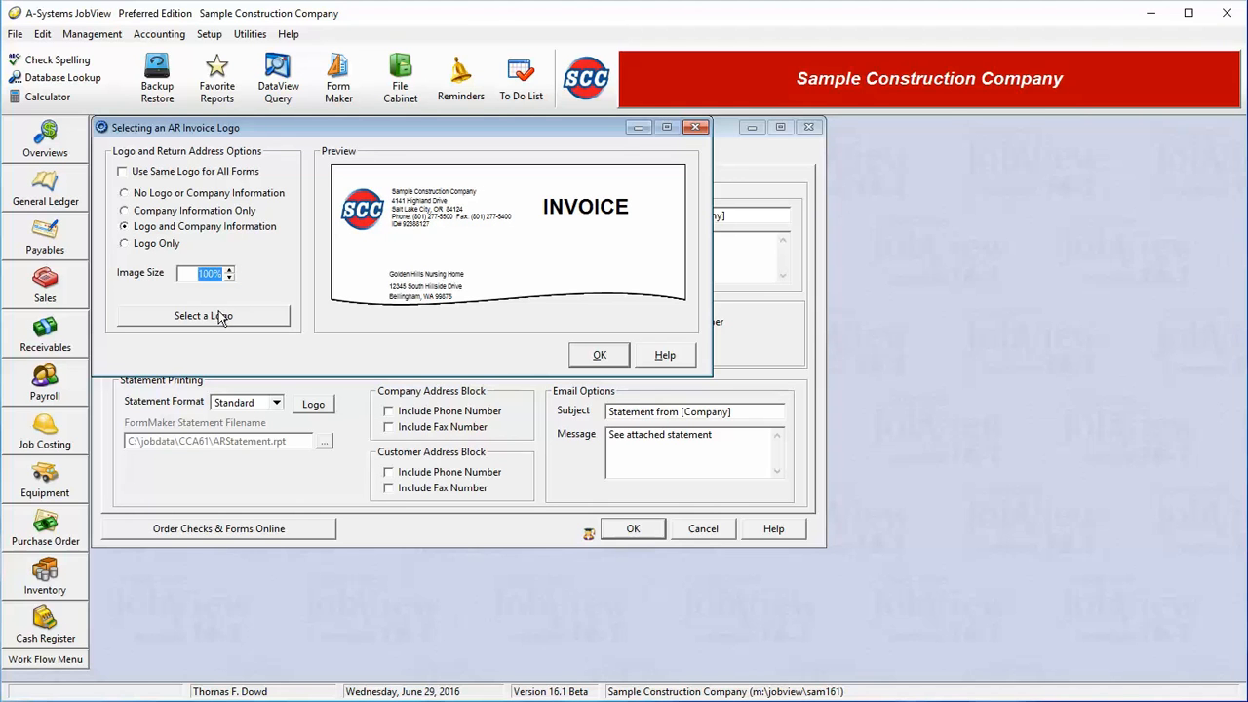
left_click(595, 359)
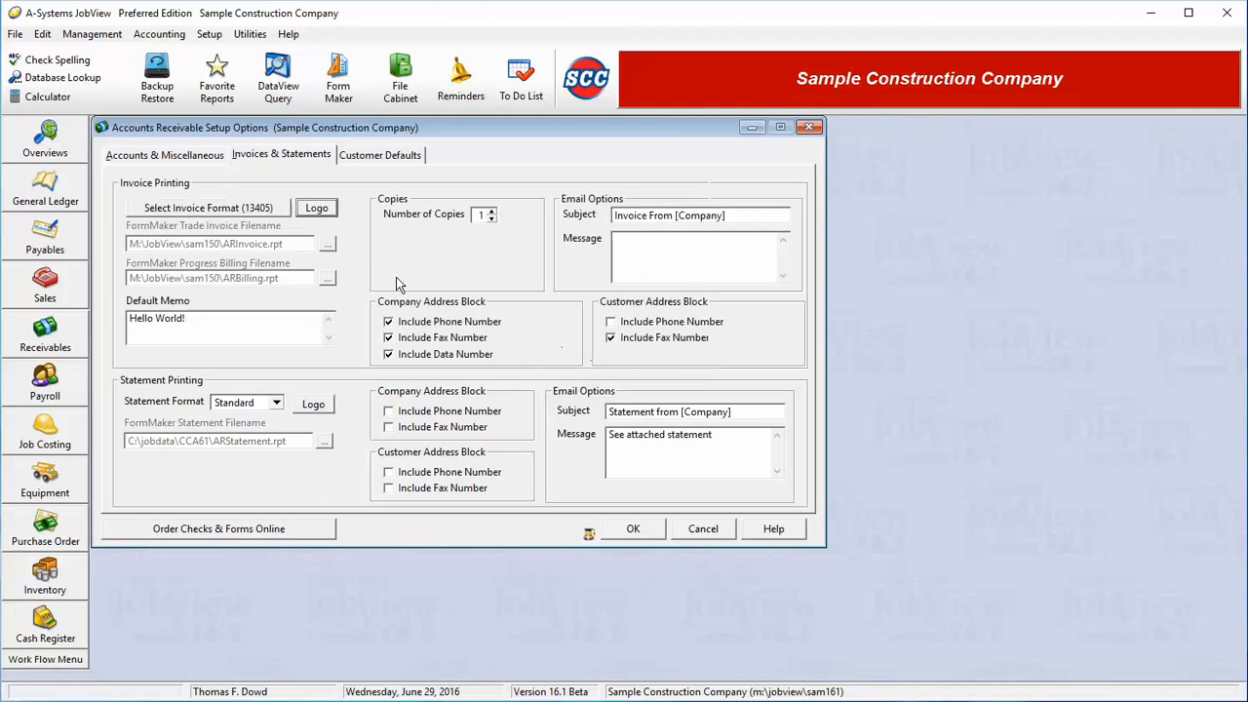
Try two and three invoice copies to view their label fields, and return the number of copies to 1.
left_click(491, 211)
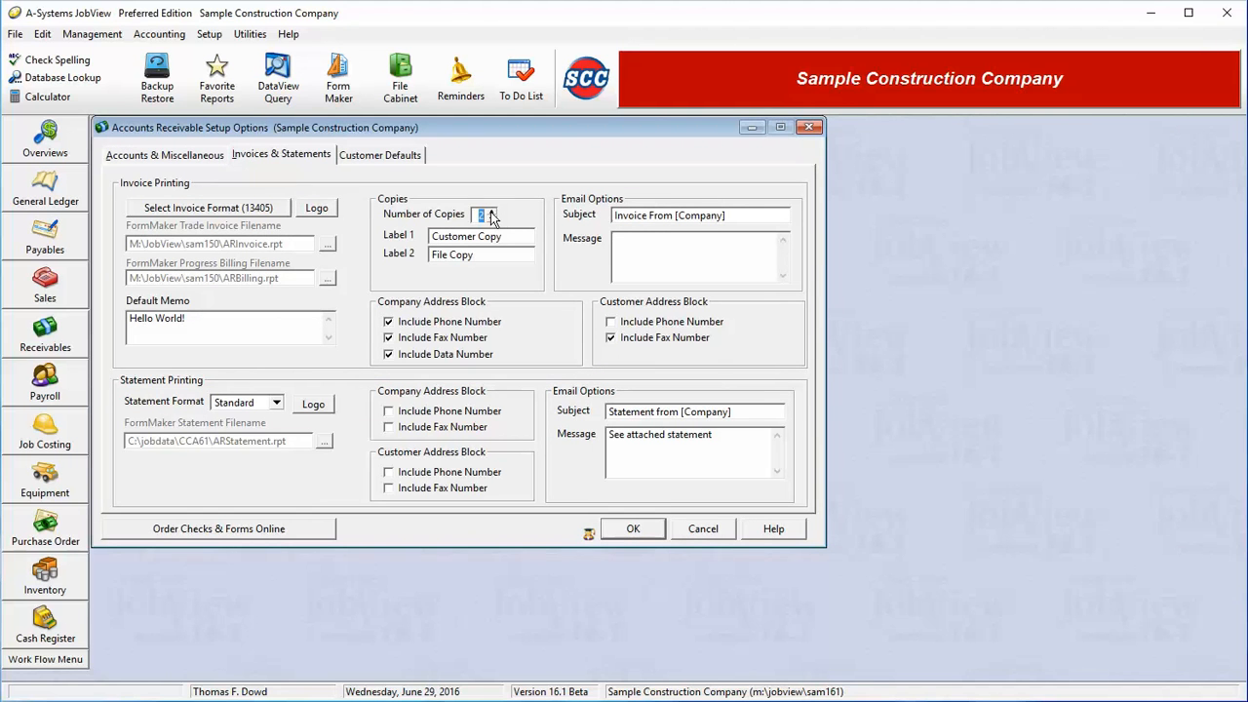
left_click(492, 212)
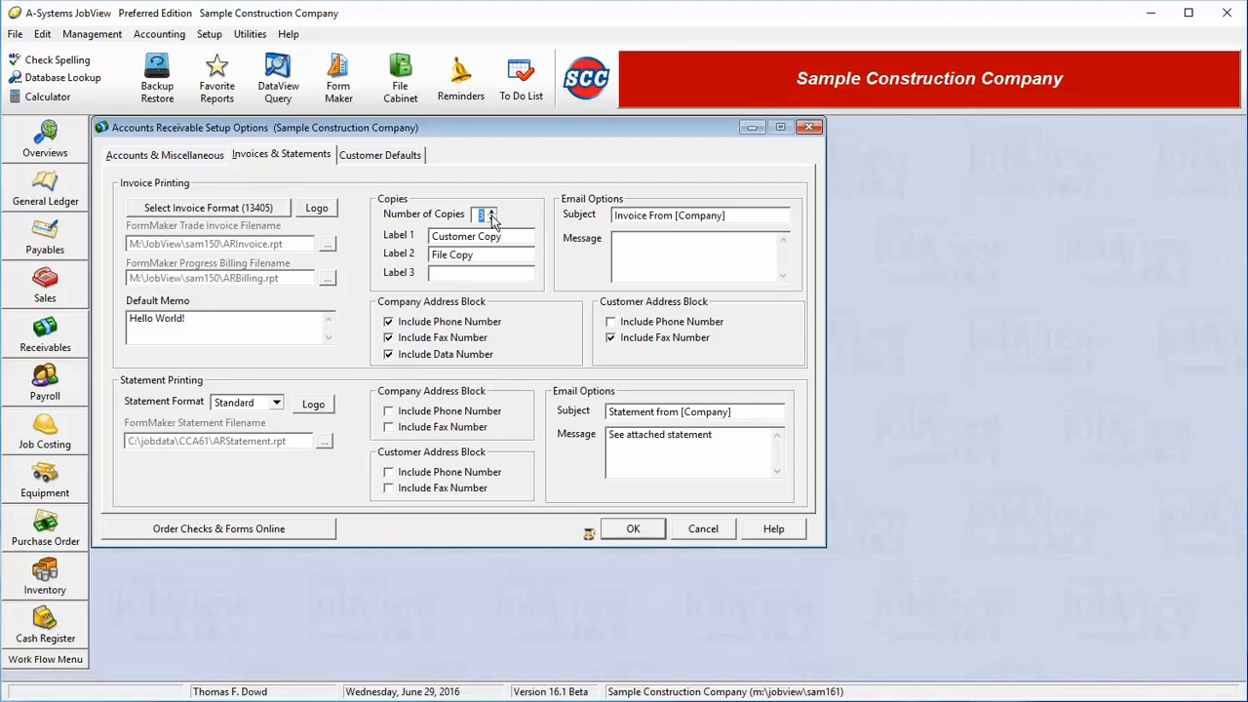
left_click(492, 220)
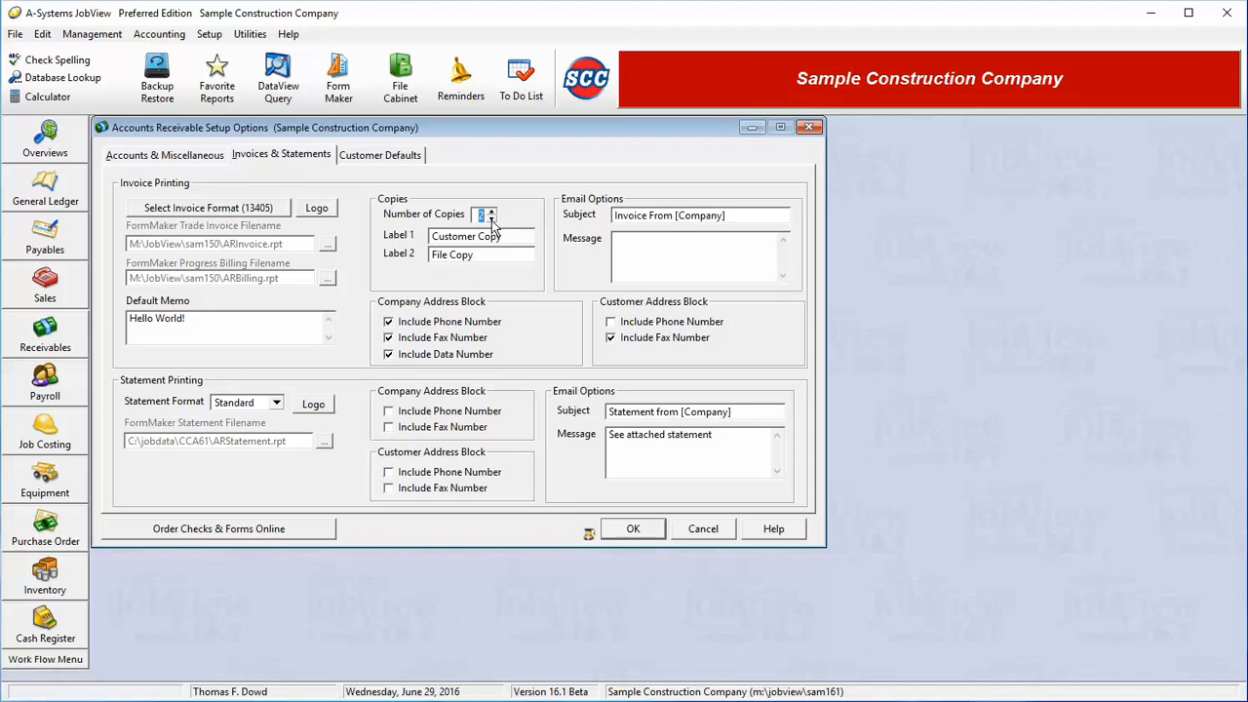
left_click(492, 220)
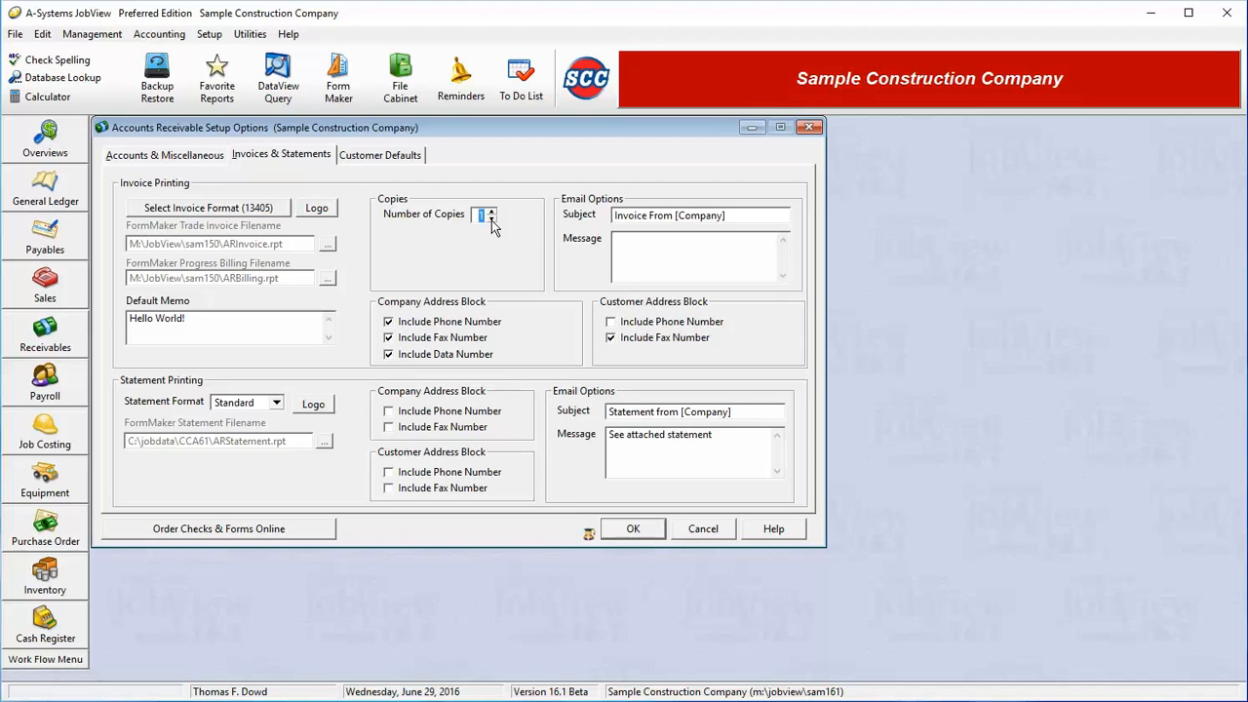
left_click(729, 245)
Try the FormMaker statement format, examine its statement filename, and return the format to Standard.
left_click(277, 404)
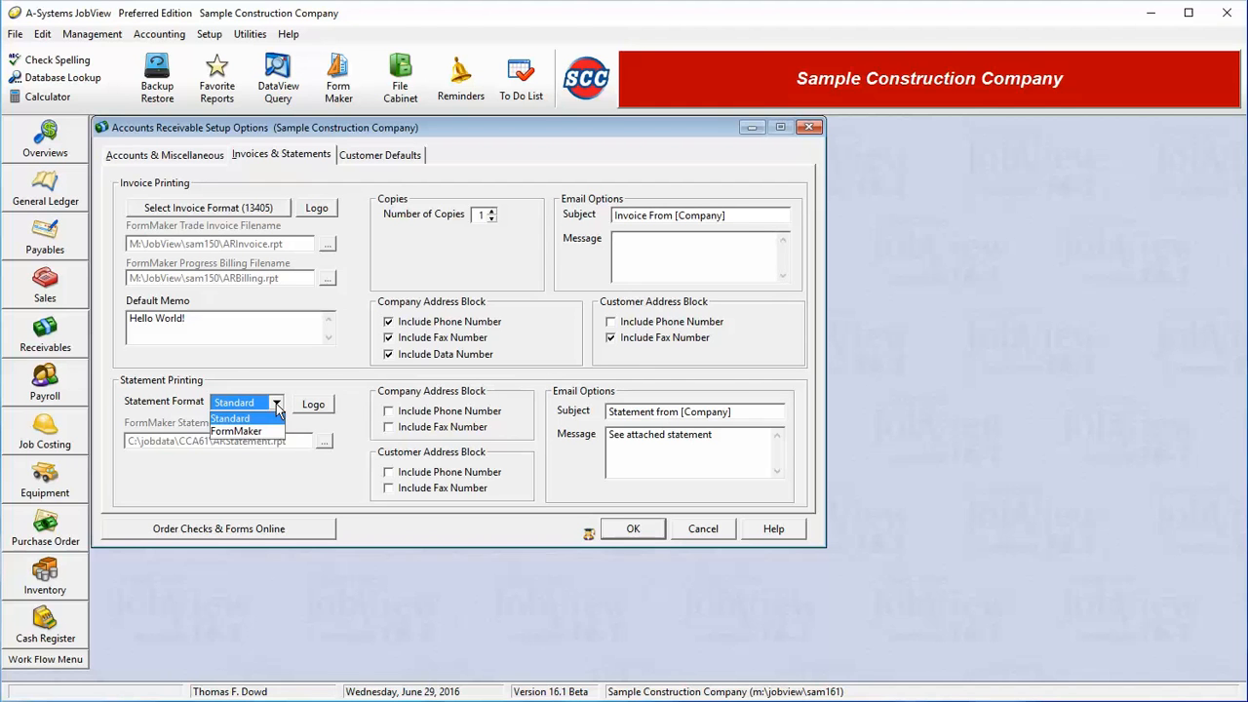
left_click(260, 431)
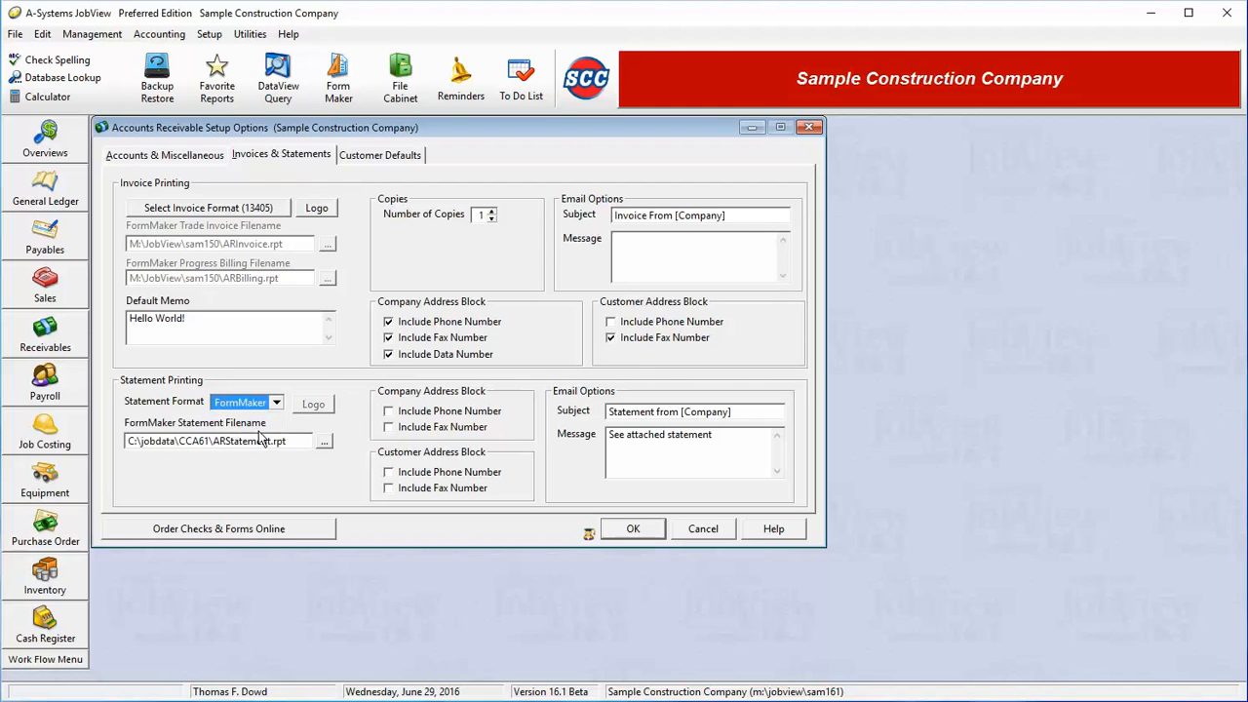
left_click_drag(288, 441, 118, 449)
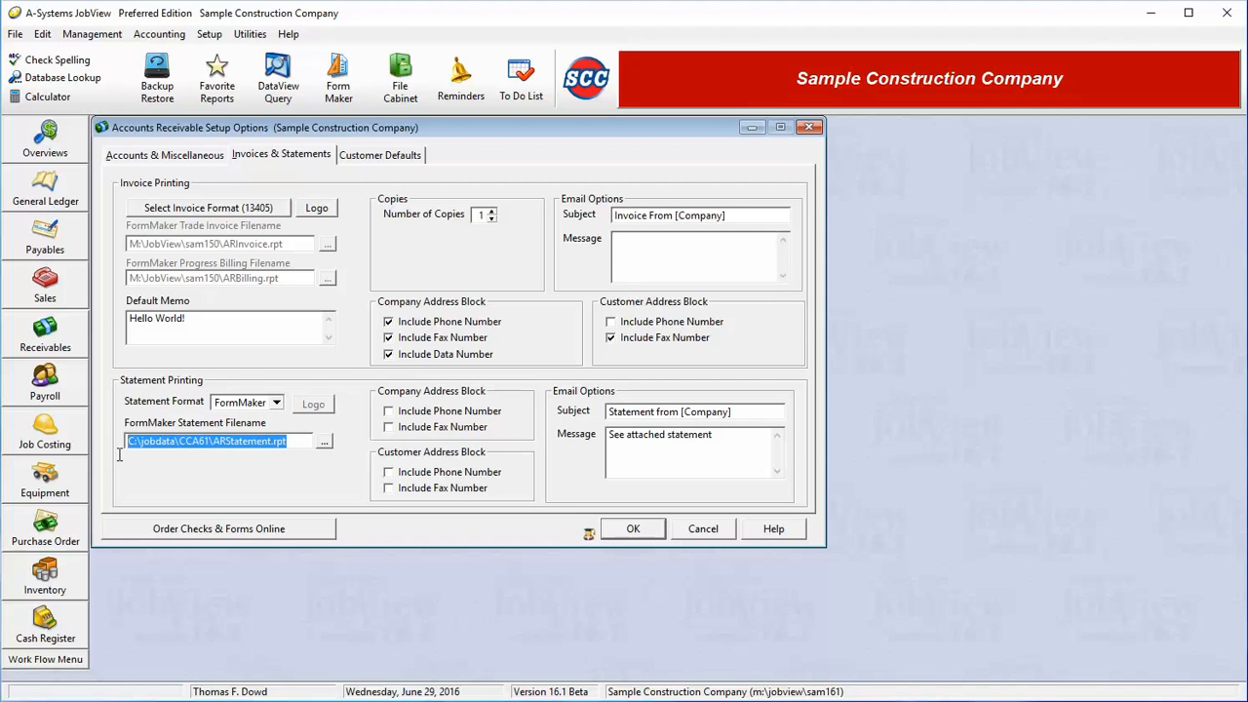
left_click(278, 409)
left_click(252, 420)
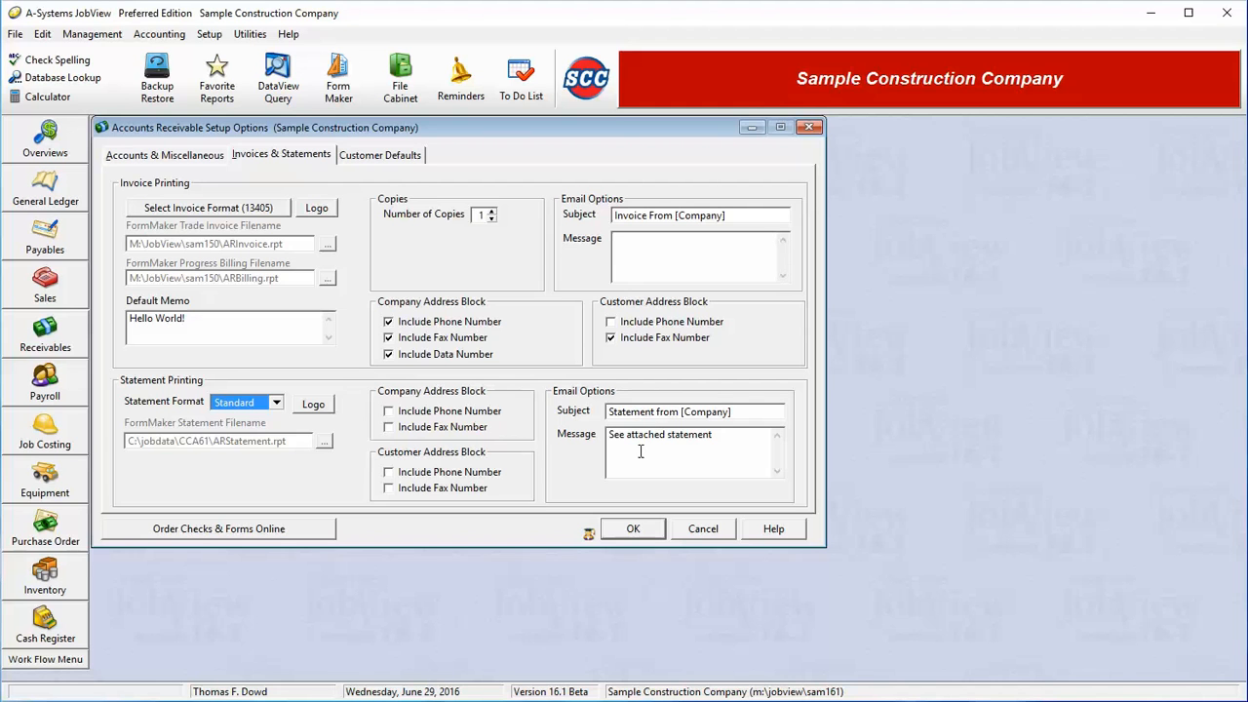
Open the customer defaults, try Day of Month for the due terms, and return to Number of Days from Invoice Date.
left_click(376, 162)
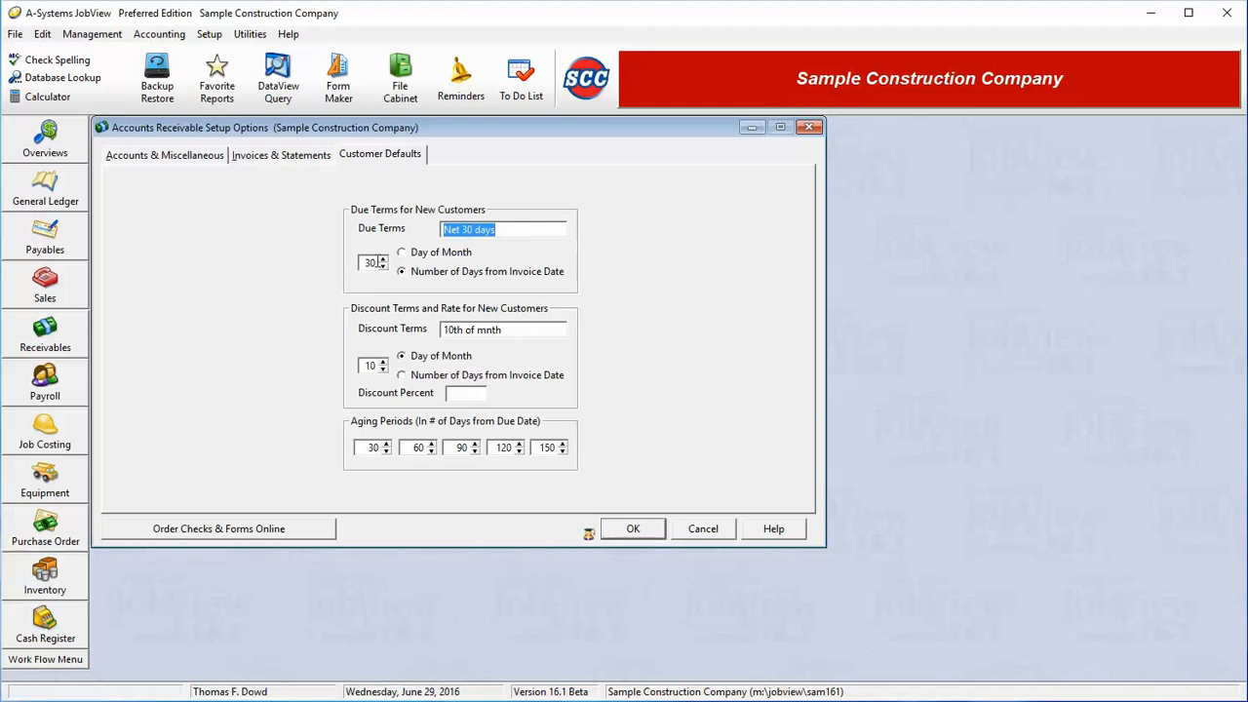
left_click(375, 264)
left_click(434, 257)
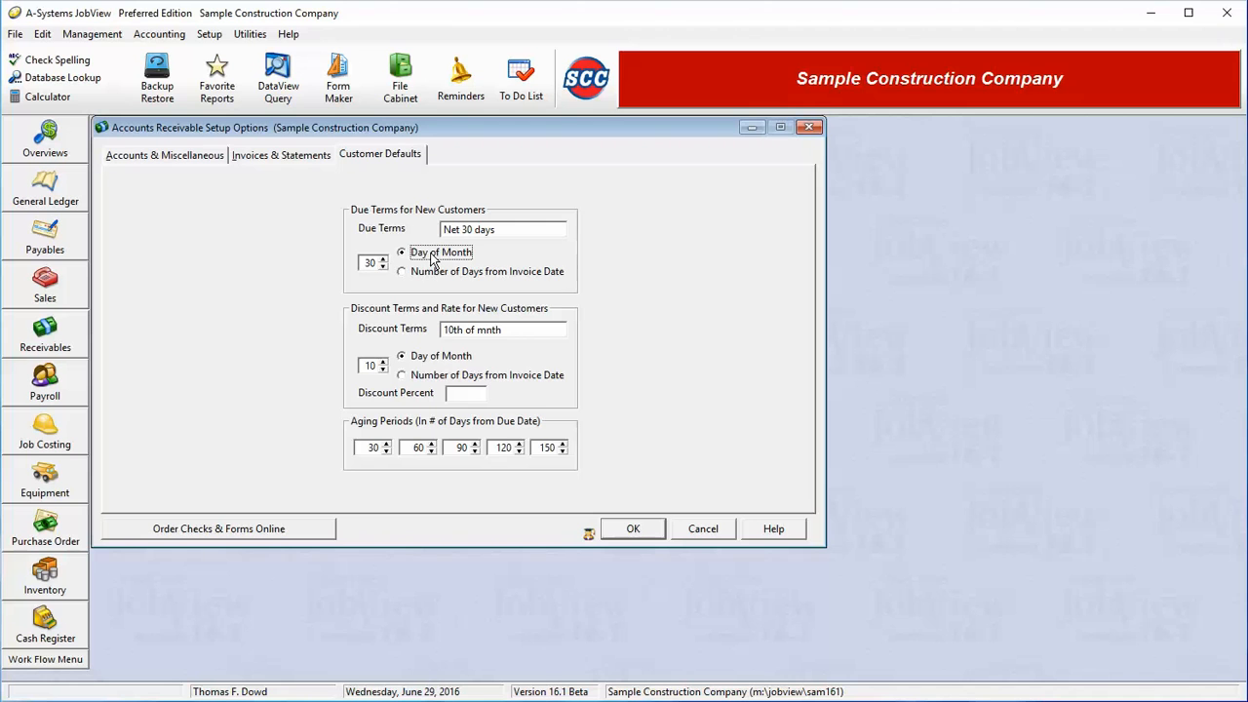
left_click(426, 278)
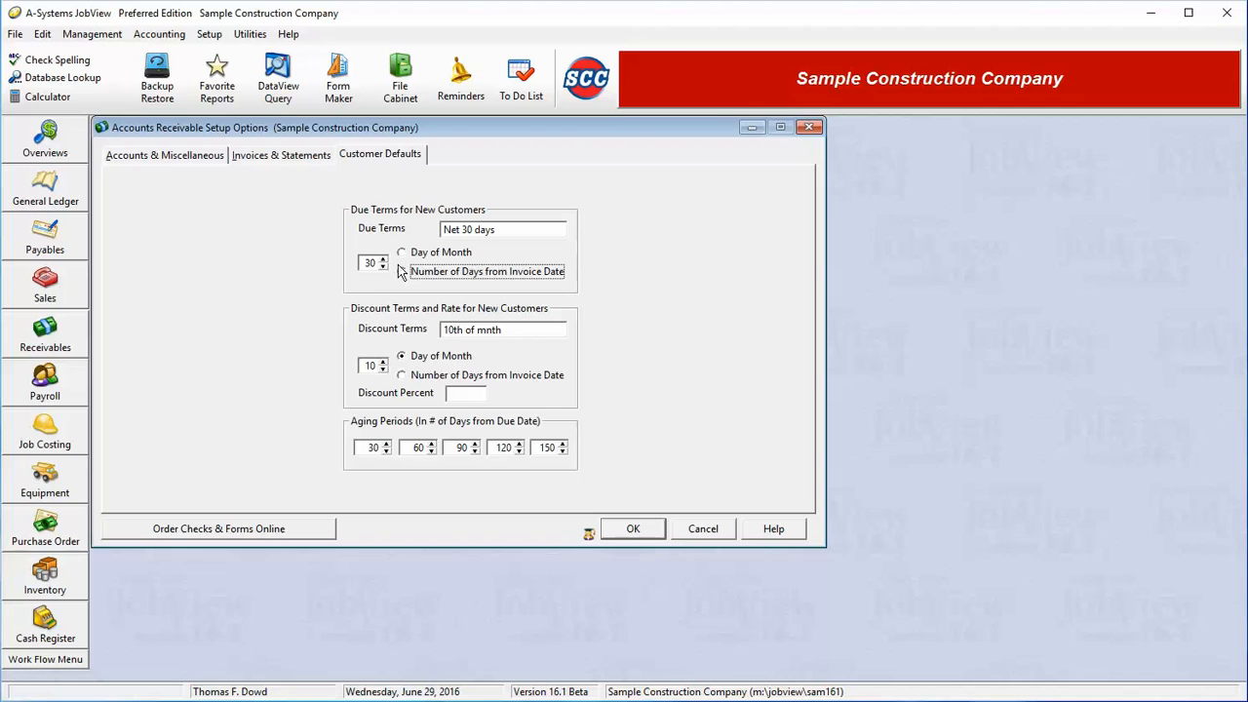
Examine the discount terms for new customers, keeping Day of Month selected.
left_click(401, 356)
left_click_drag(504, 330, 429, 335)
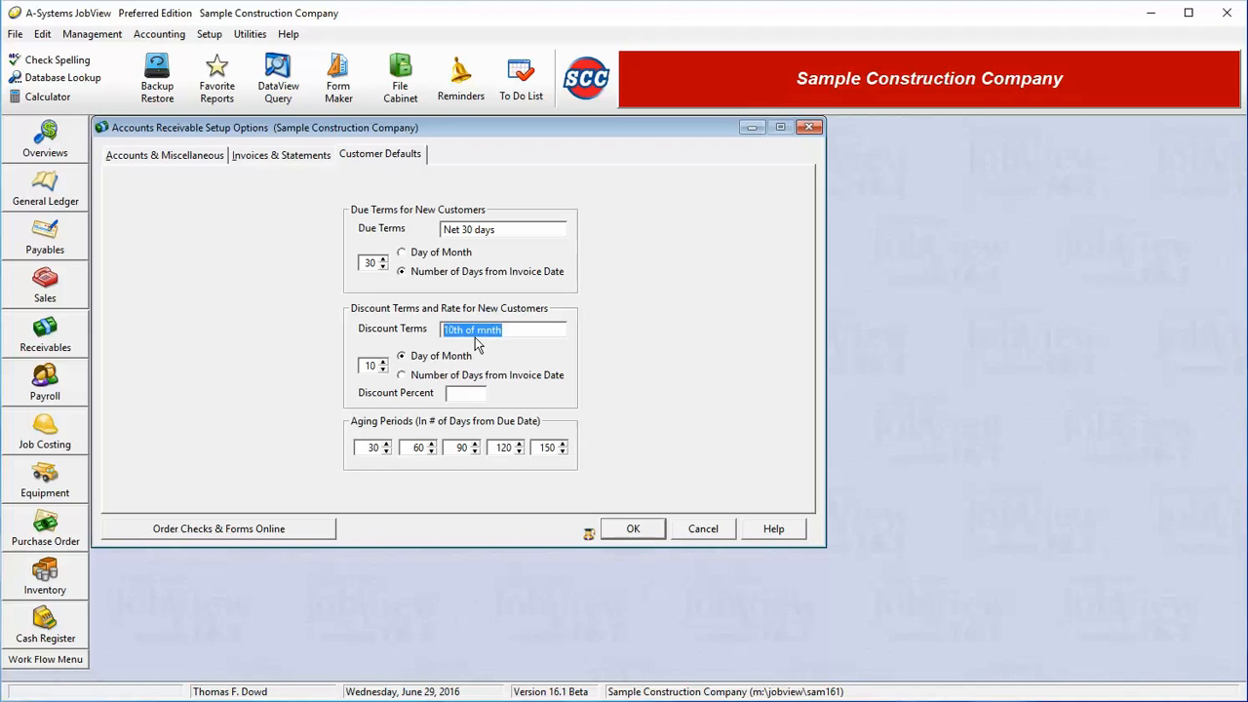
left_click(421, 362)
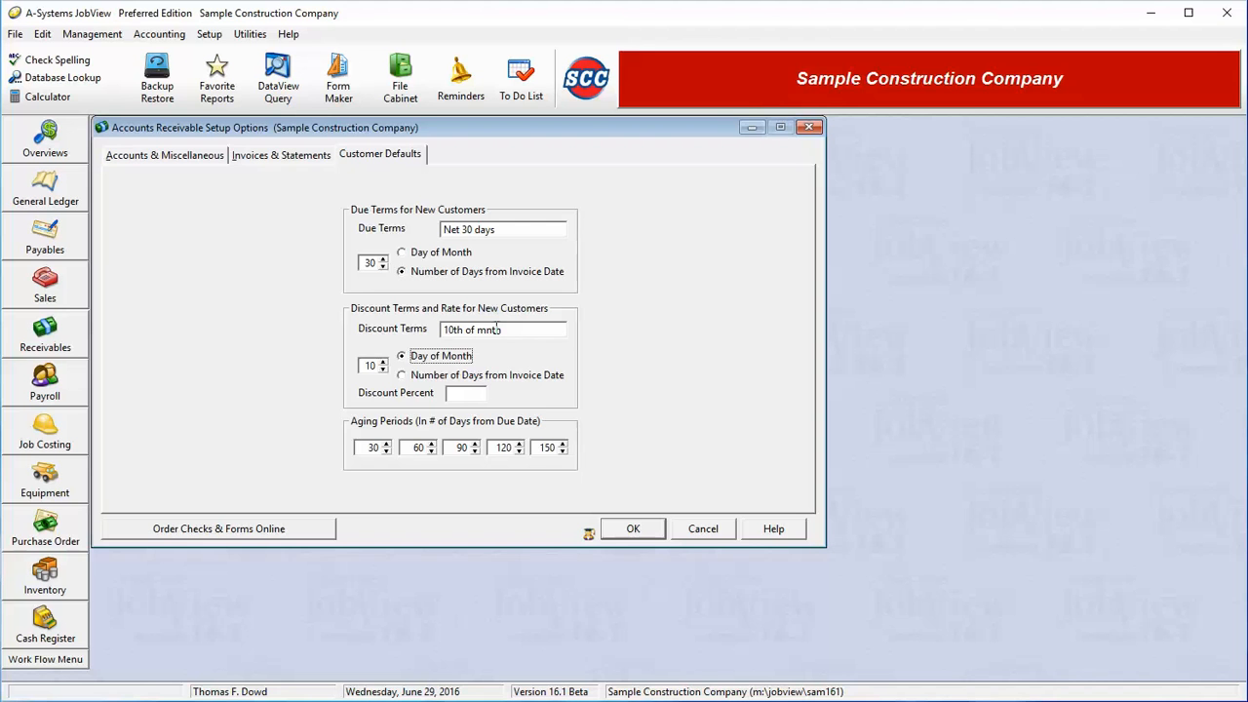
Look over the invoice, statement and miscellaneous receivable settings, and return to the customer defaults.
left_click(284, 160)
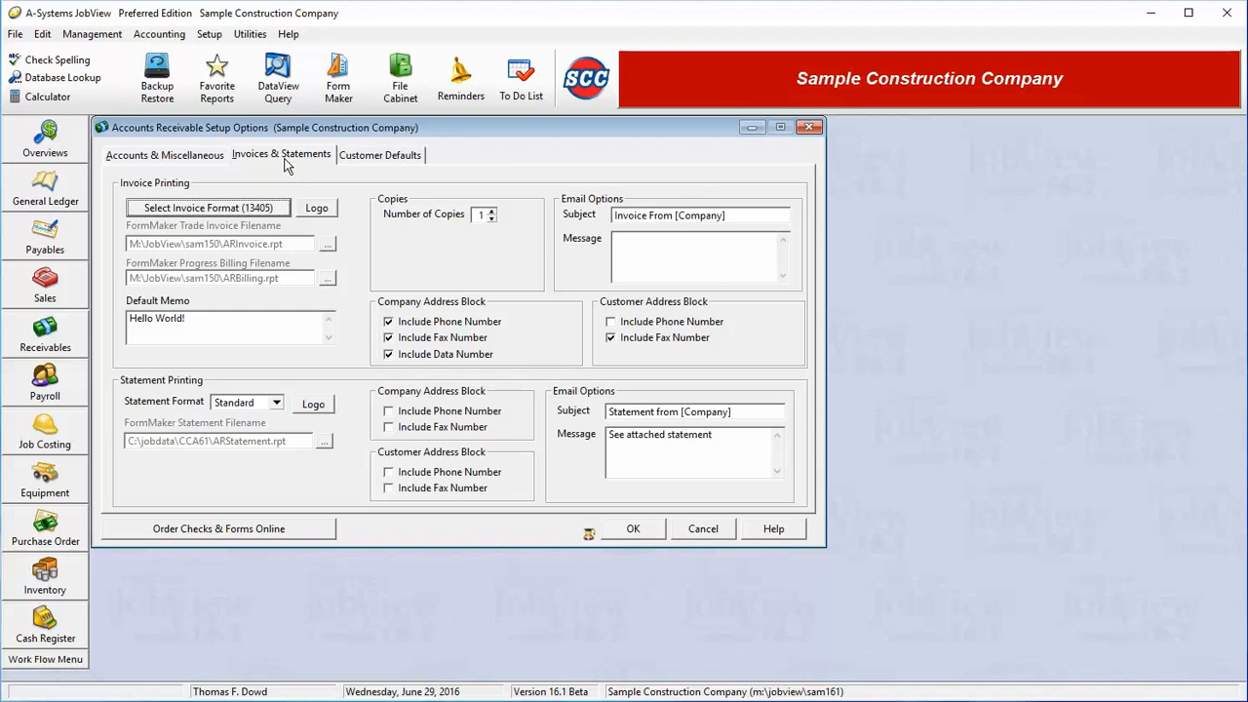
left_click(174, 153)
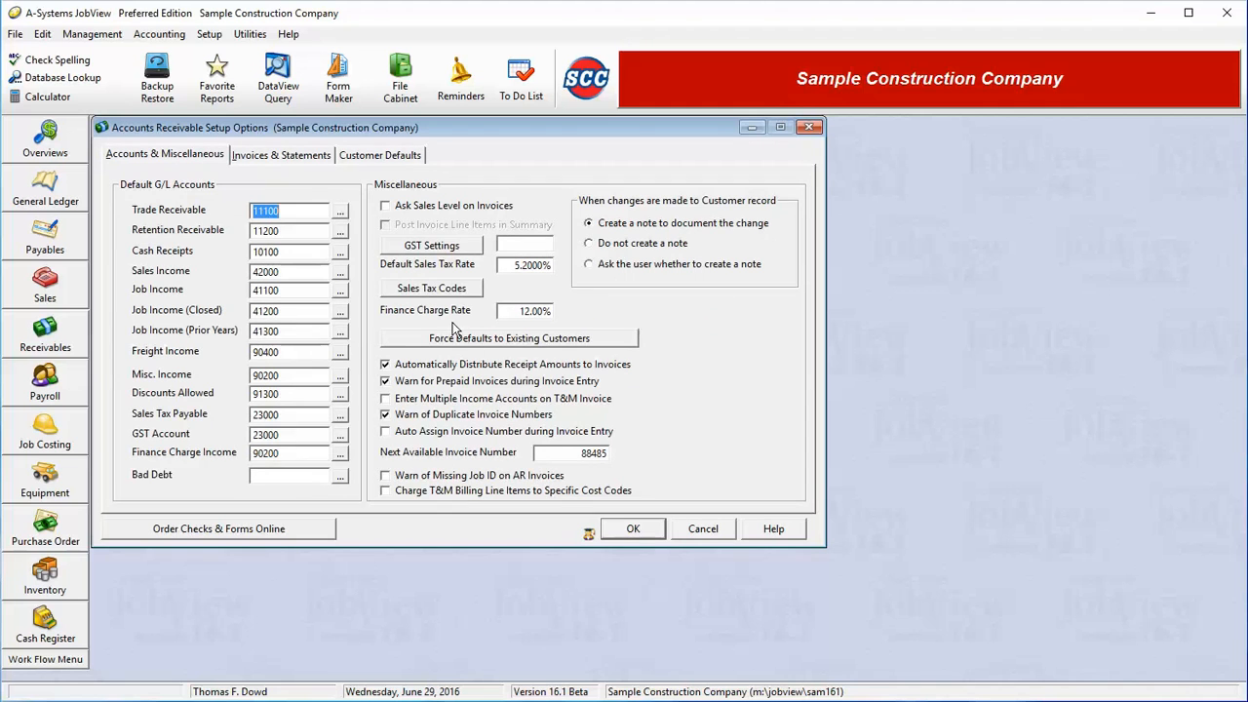
left_click(371, 158)
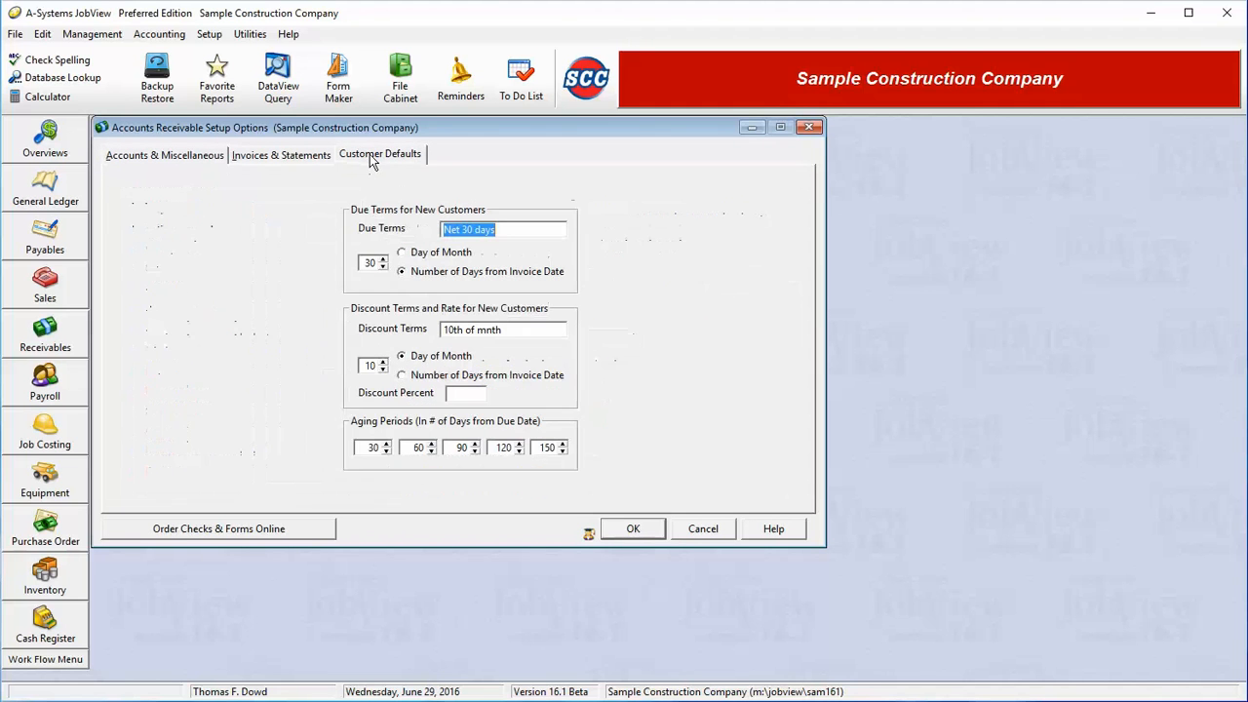
Go through the five aging periods counted in days from the due date.
double_click(371, 448)
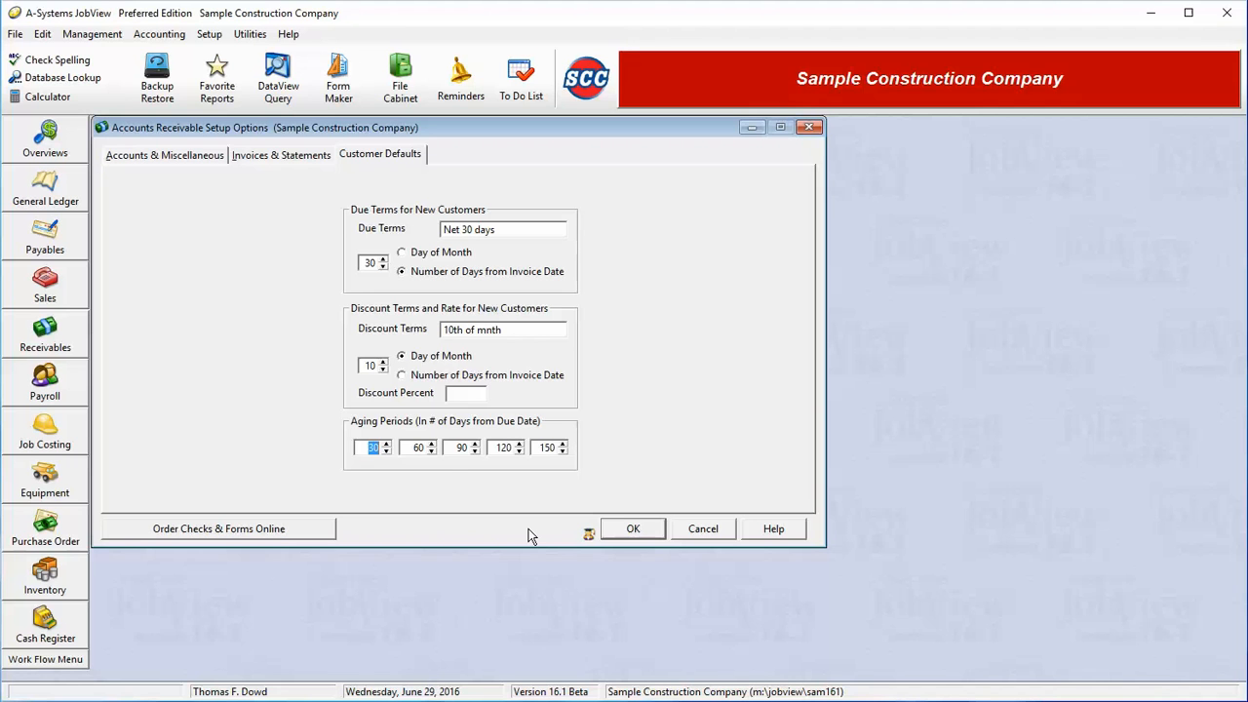
key("Tab")
key("Tab")
key("Tab")
key("Tab")
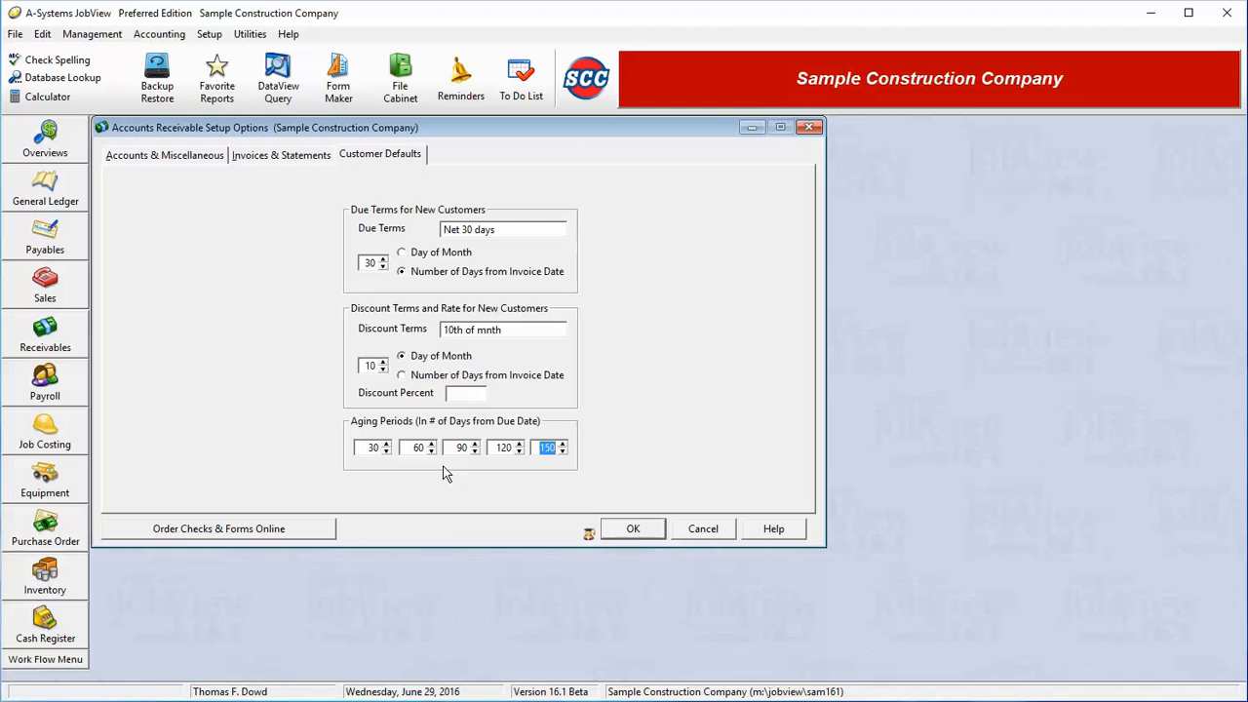